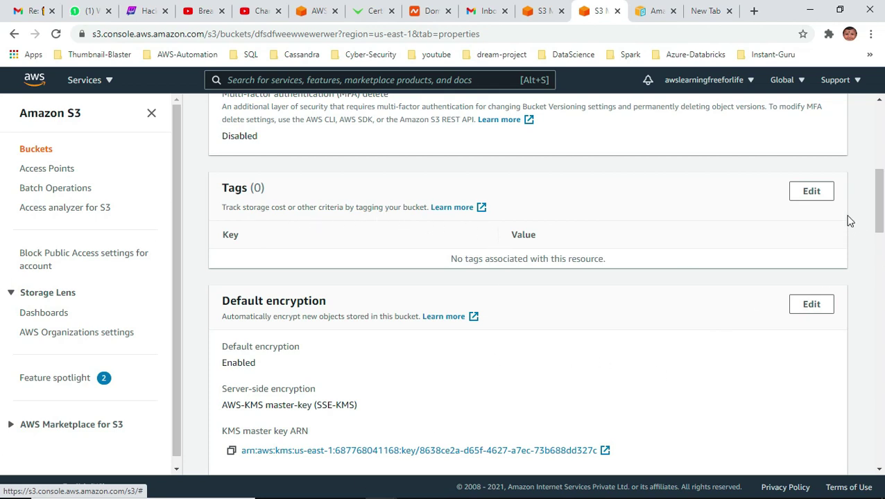
- Open the bucket's tags for editing and add a tag with key Name and value Testing
left_click(812, 192)
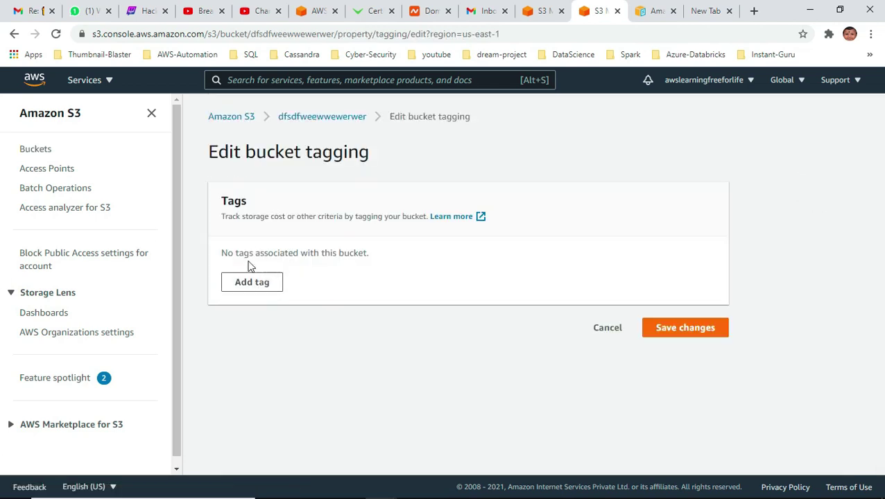
left_click(242, 283)
left_click(283, 274)
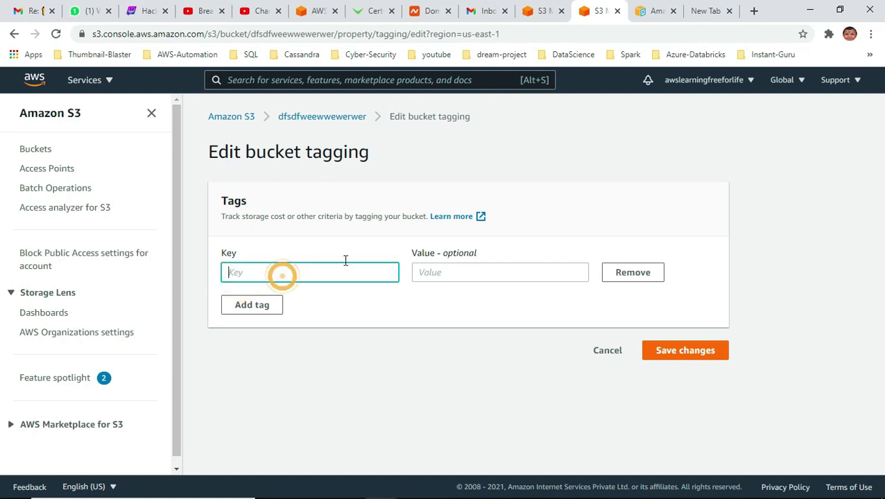
type("Name")
key("Tab")
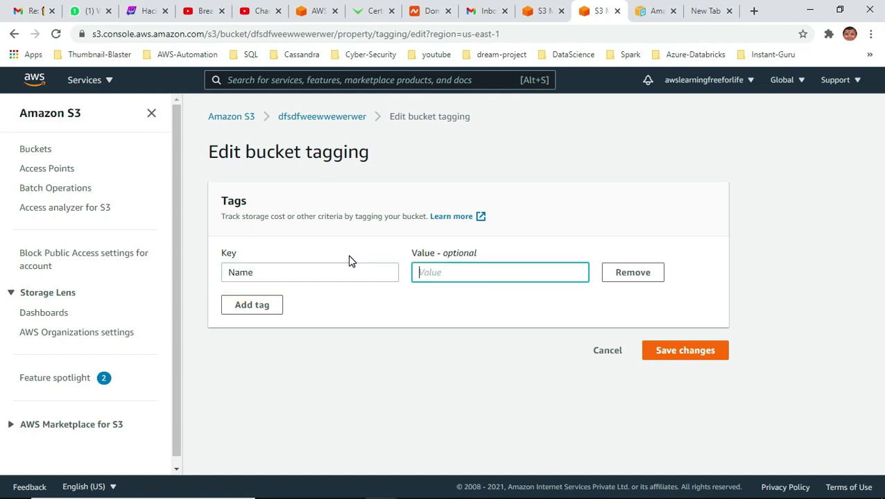
type("Testing")
- Add a second bucket tag with key Owner and value FreeTechTami
left_click(252, 305)
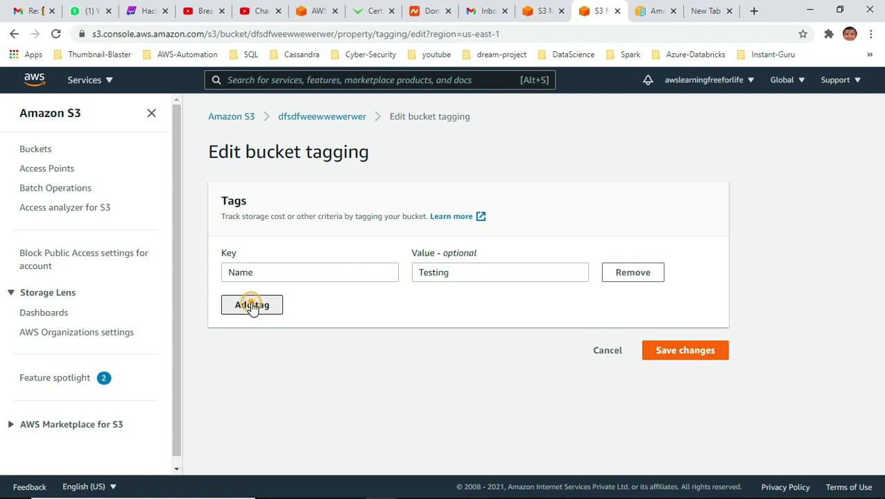
left_click(253, 301)
type("Owner")
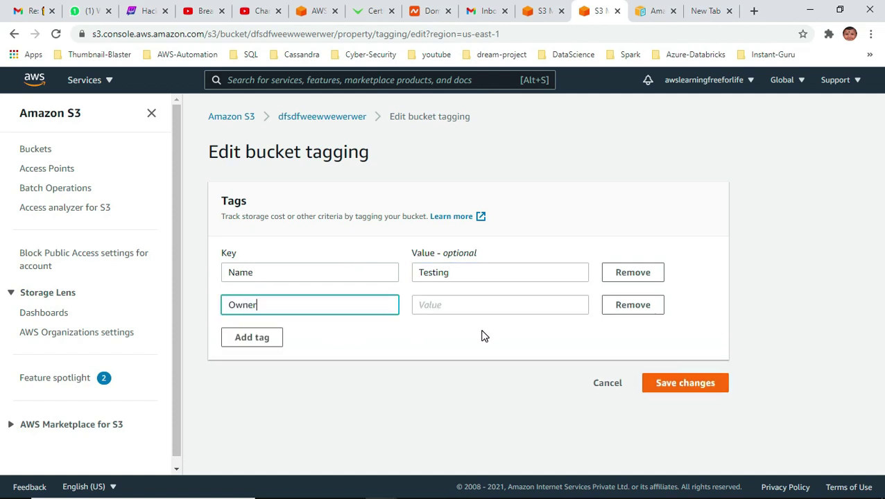
key("Tab")
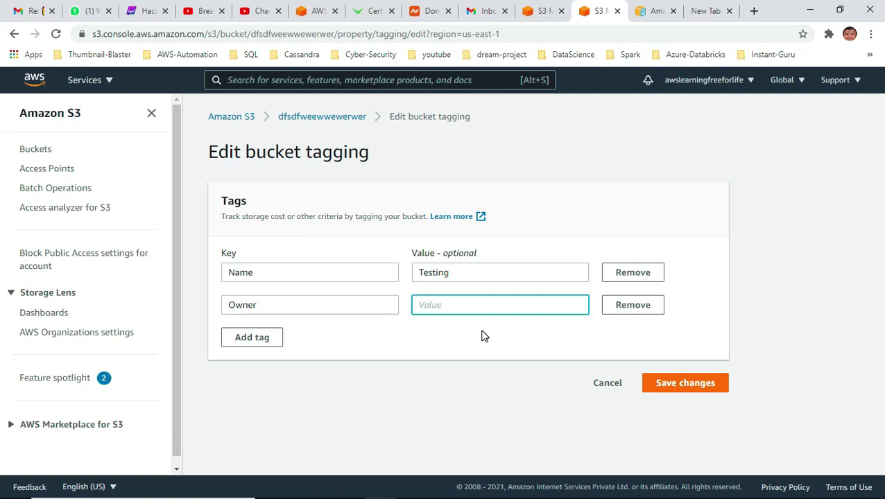
type("FreeTechTami")
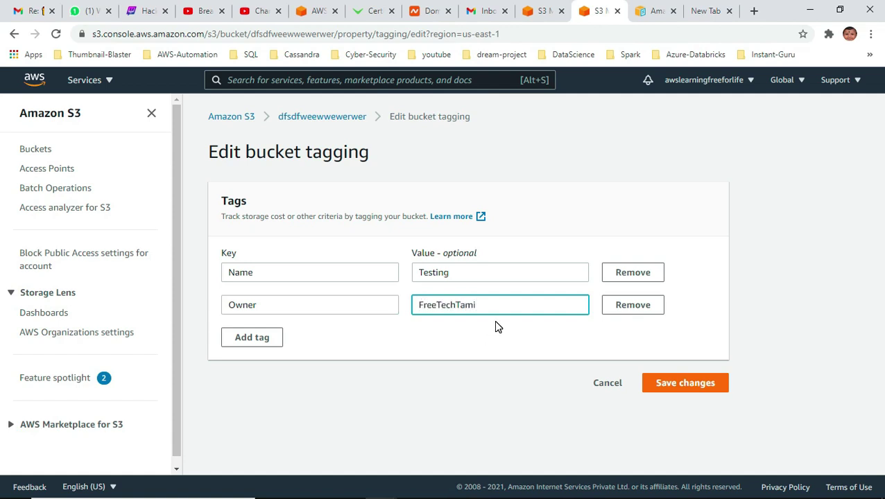
- Add a third bucket tag with key Cost Center and value Abcd
left_click(252, 337)
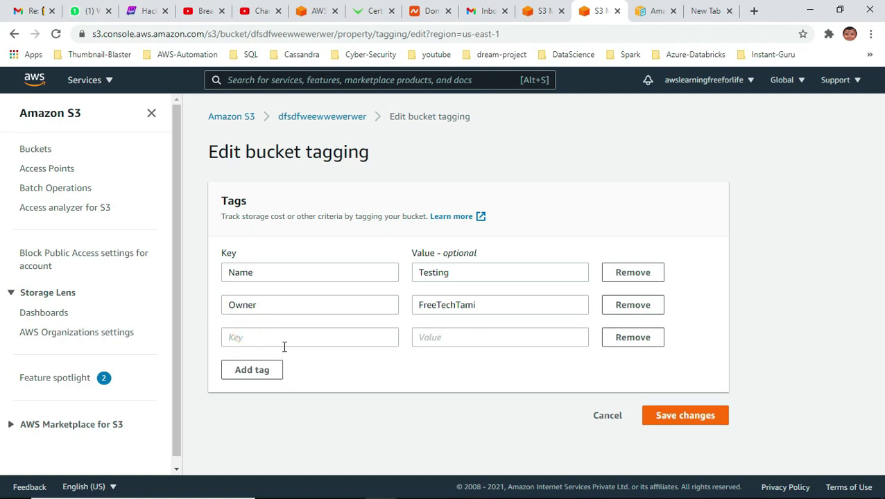
left_click(285, 345)
type("Cost")
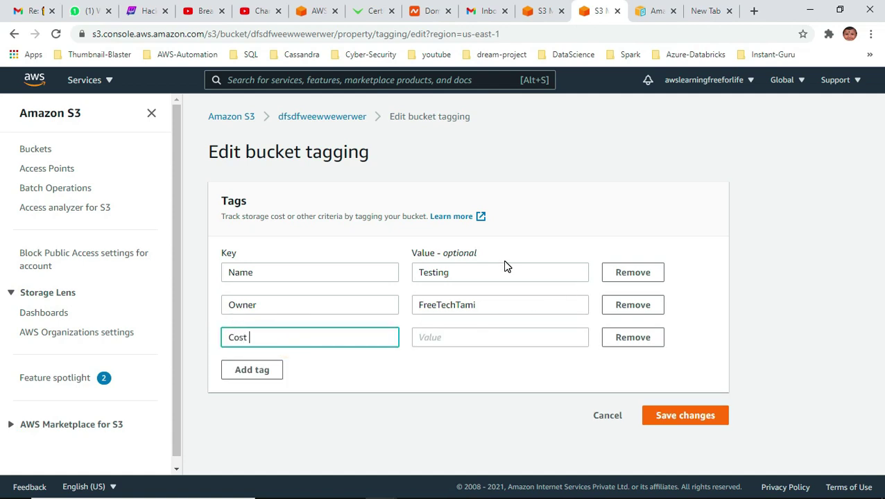
type(" Center")
key("Tab")
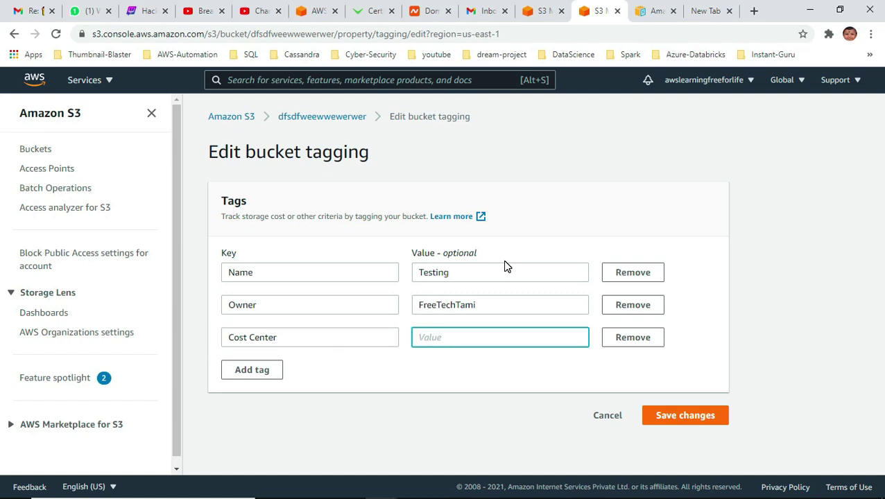
type("ByCompan")
key("BackSpace")
key("BackSpace")
key("BackSpace")
key("BackSpace")
type("Abs")
key("Tab")
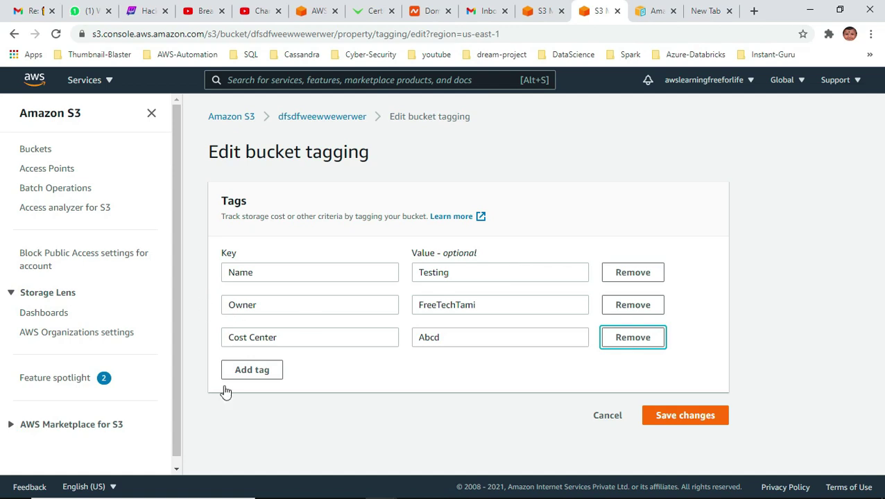
- Add a fourth bucket tag with key Createdby and value FreeTechTami
left_click(241, 372)
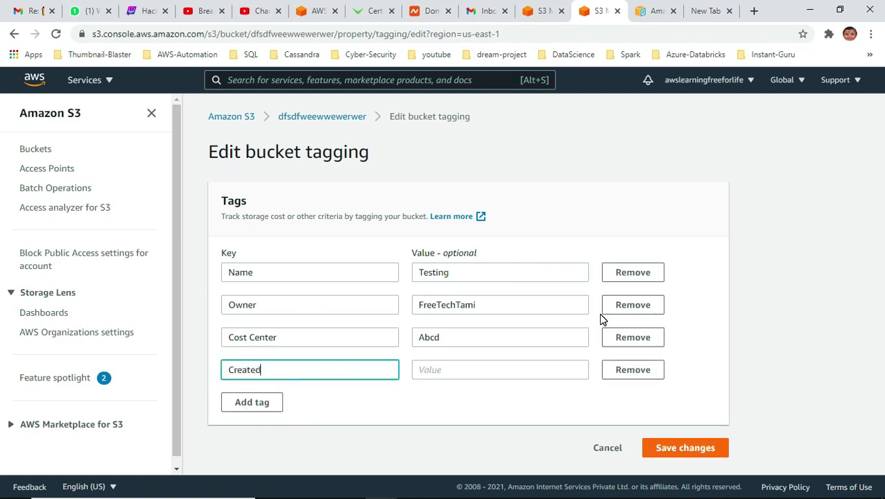
key("Tab")
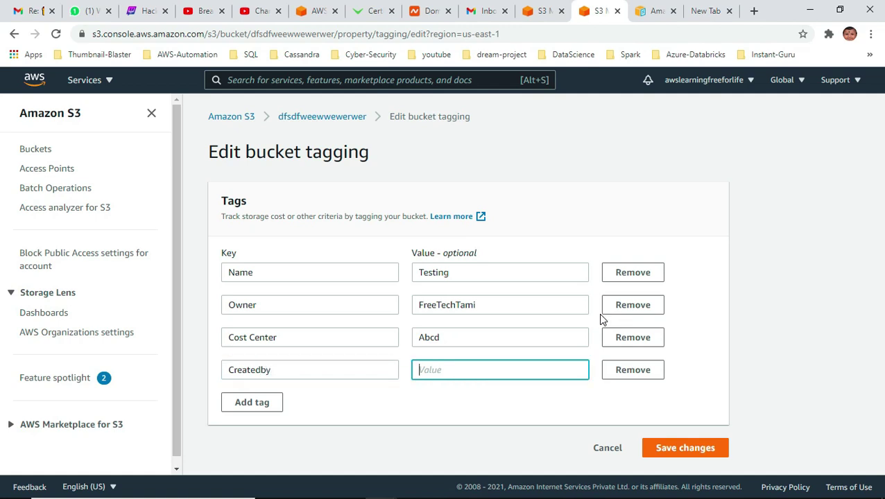
type("FreeTe")
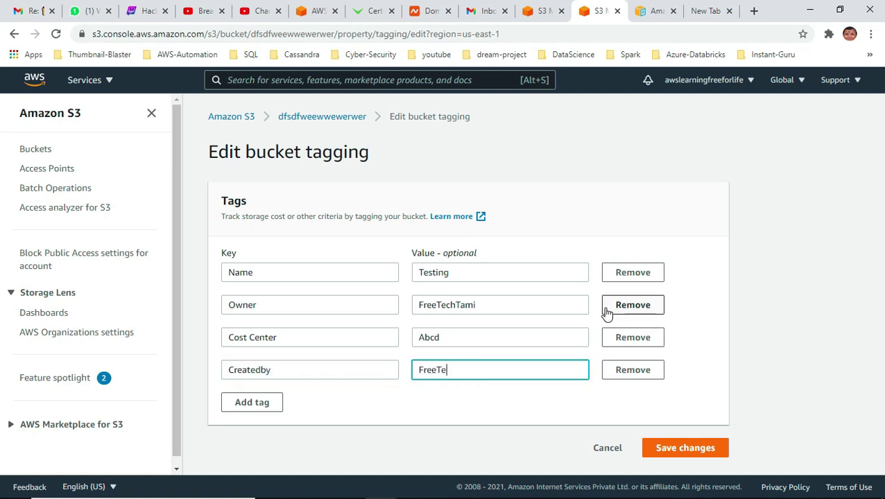
type("chTami")
- Add a fifth bucket tag with key AnotherTag and value FreeTechTamil
left_click(234, 410)
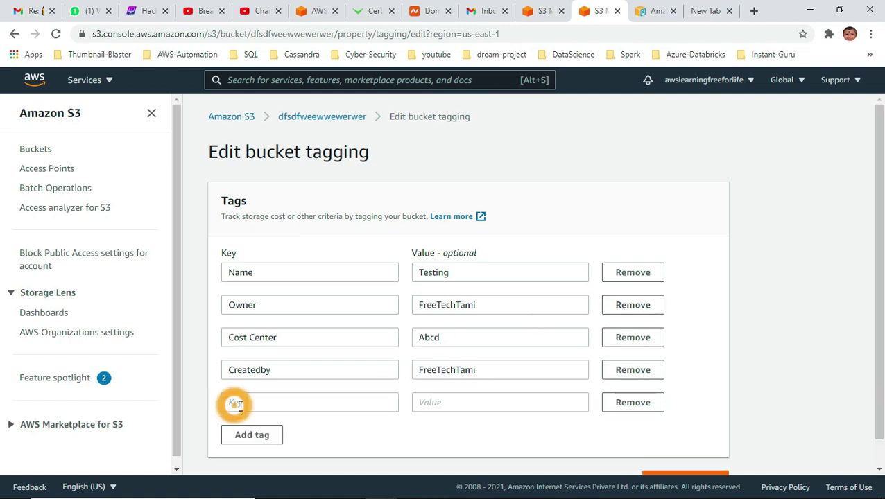
left_click(285, 402)
type("AnotherTag")
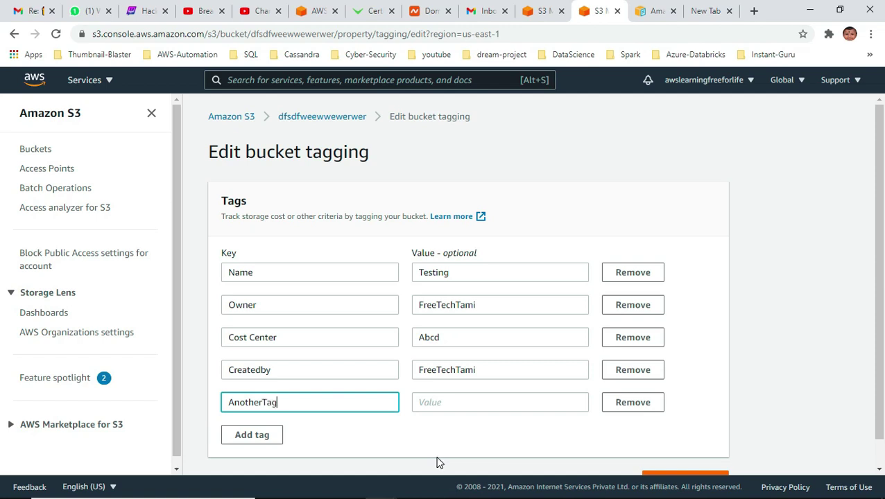
key("Tab")
type("F")
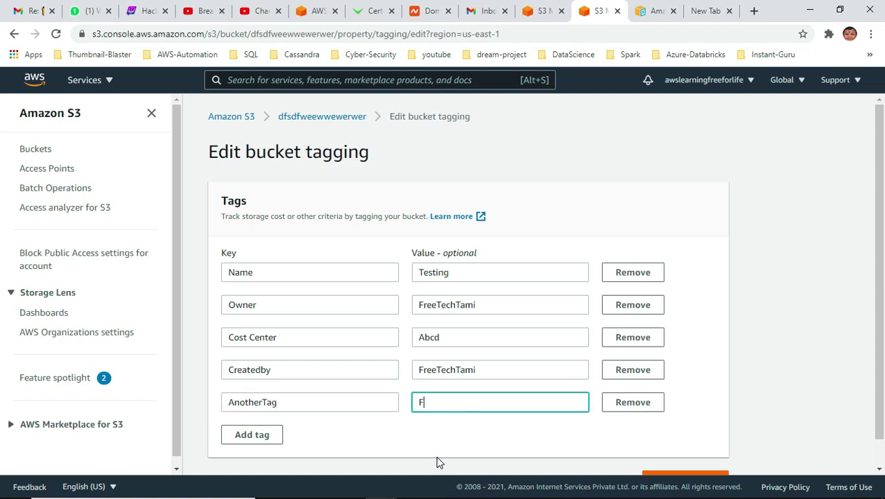
type("reeTechTamil")
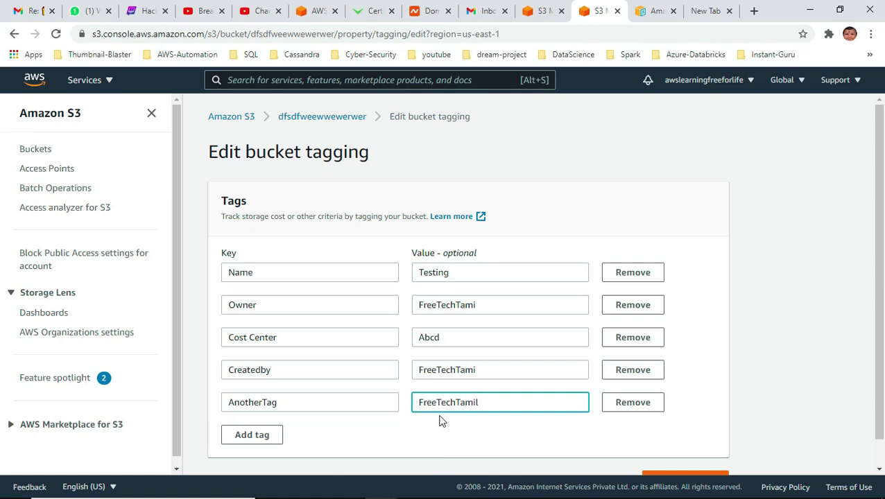
- Correct the values of the Createdby and Owner tags to FreeTechTamil
key("ctrl+a")
left_click(530, 372)
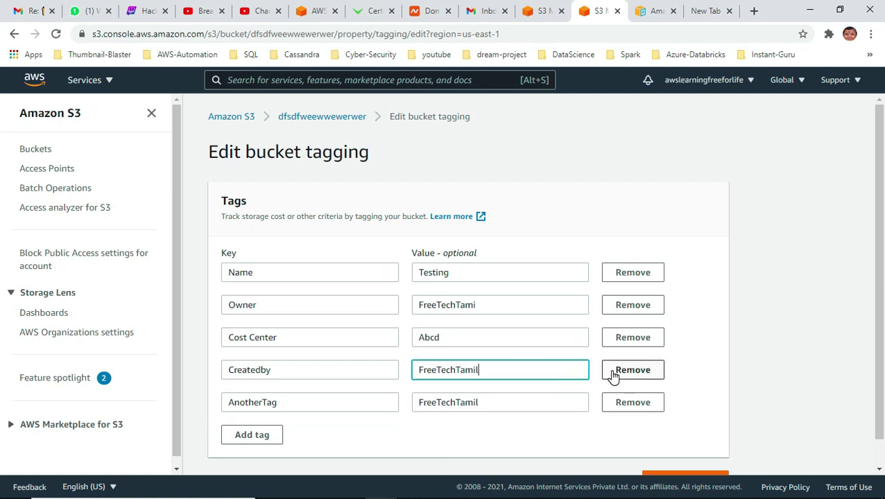
left_click(511, 310)
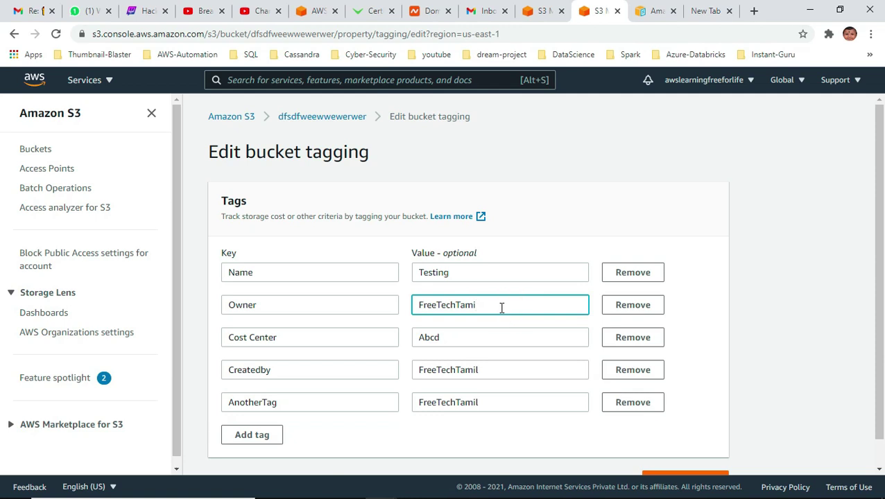
- Add seven empty tag rows below the AnotherTag entry
left_click(249, 432)
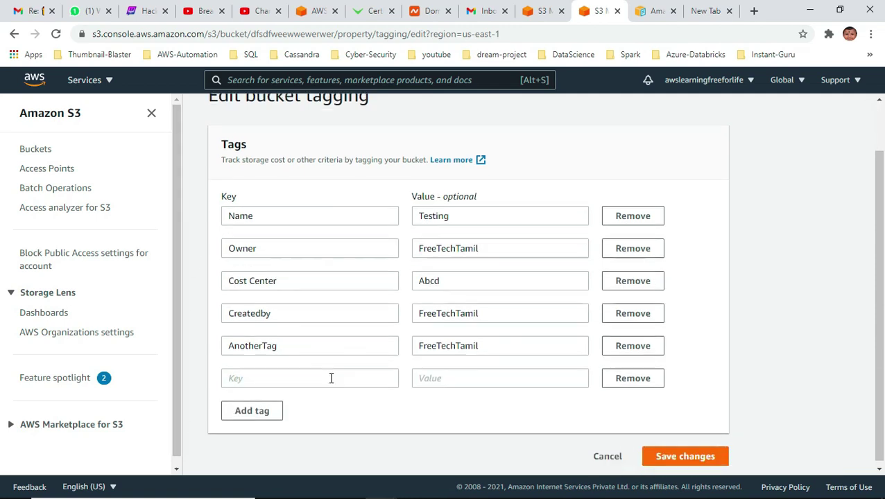
left_click(243, 406)
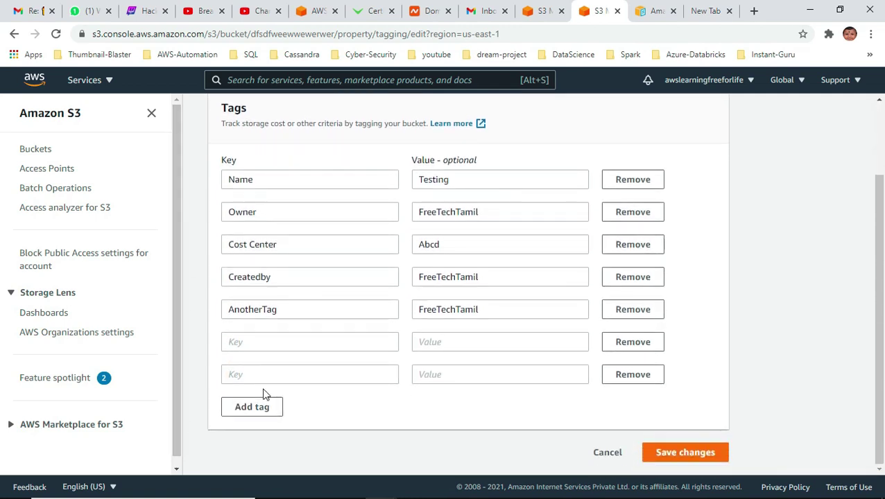
left_click(253, 413)
left_click(252, 410)
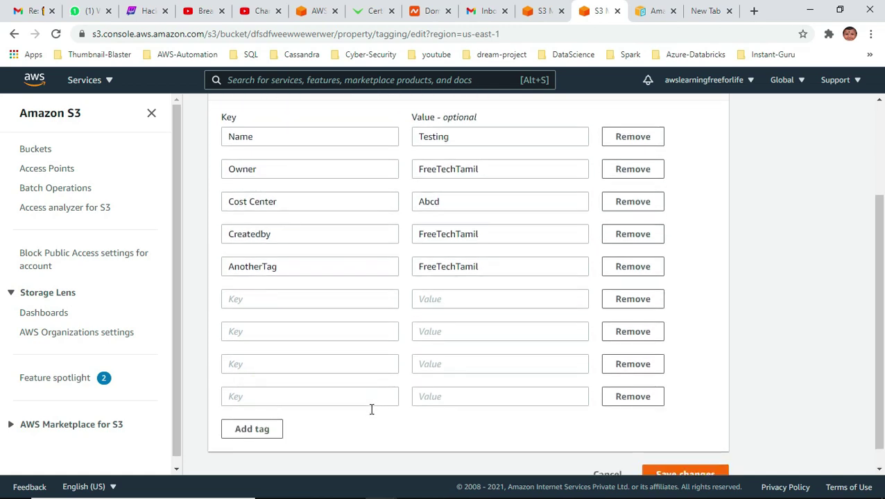
left_click(247, 406)
left_click(228, 406)
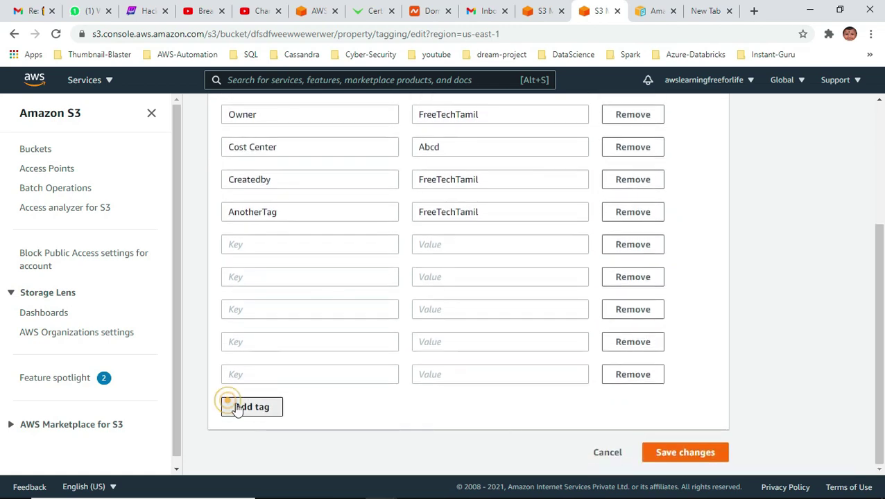
left_click(252, 410)
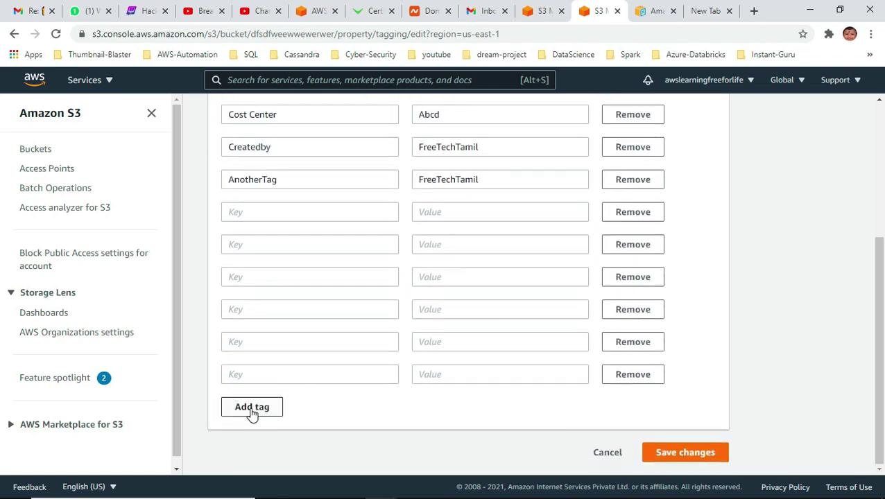
- Enter sd as the key of the first three empty tags, with value sd for the first and ssd for the third
left_click(276, 206)
type("sd")
left_click(449, 213)
type("sd")
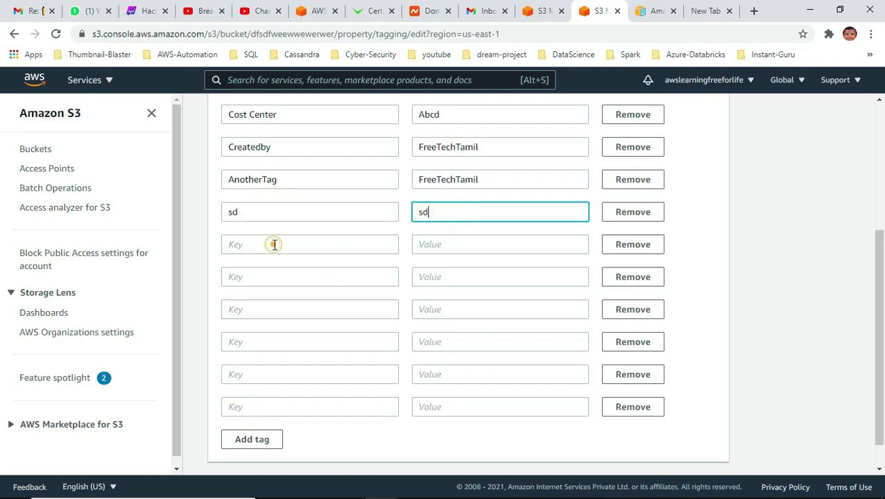
left_click(273, 244)
type("sd")
left_click(254, 279)
type("sd")
left_click(438, 274)
type("s")
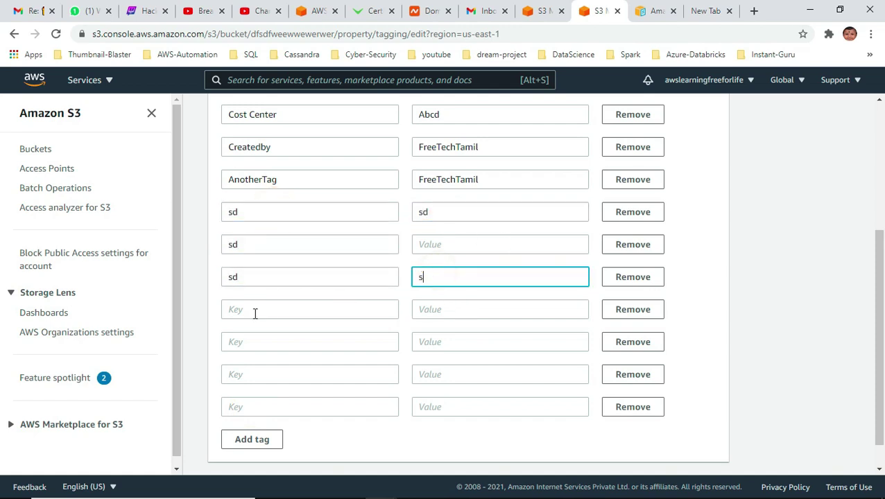
type("sd")
- Fill the next two empty tags below the ssd value with key sd and value sd
left_click(270, 312)
type("sd")
left_click(437, 310)
type("sd")
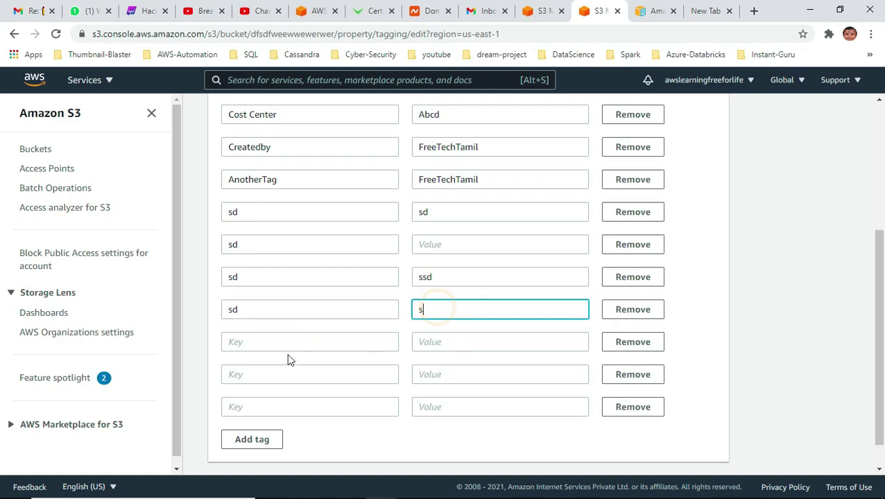
left_click(285, 343)
type("sd")
left_click(437, 343)
type("sd")
- Fill the last two empty tags with key sd and value sd, and try to save the bucket tags
left_click(242, 377)
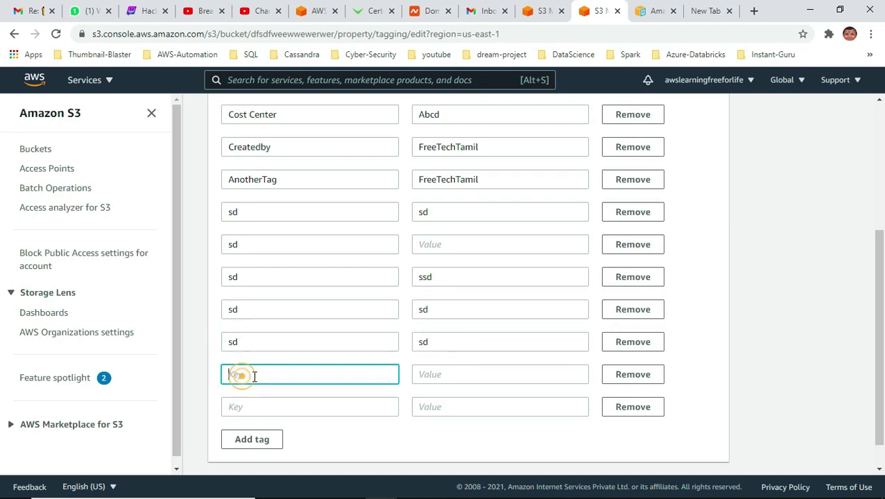
type("sd")
left_click(483, 376)
type("sd")
left_click(254, 410)
type("sd")
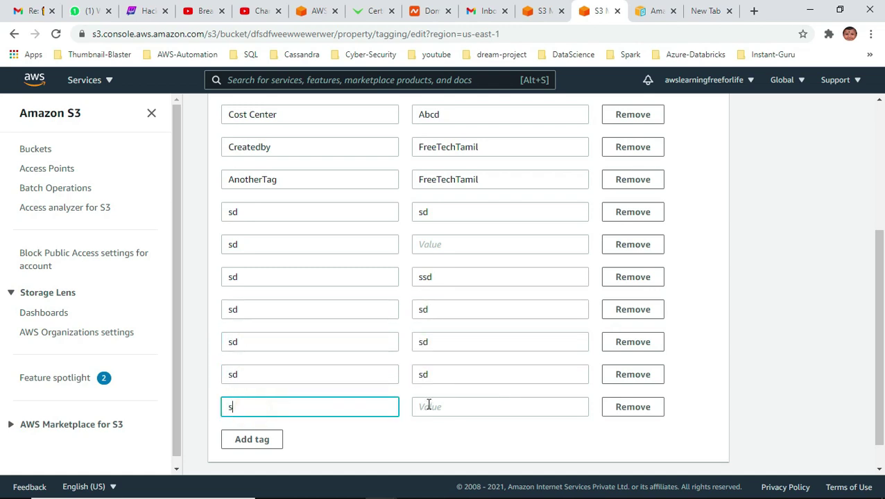
left_click(450, 408)
type("sd")
scroll(486, 457, "down", 1)
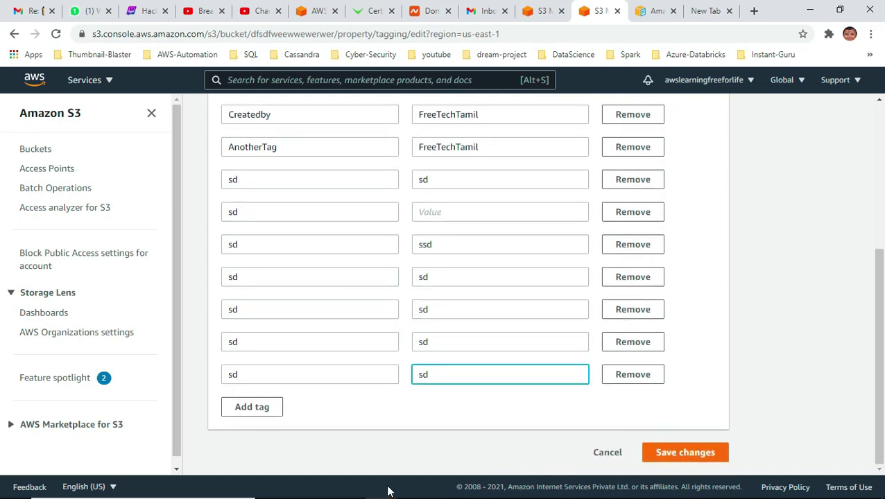
left_click(683, 459)
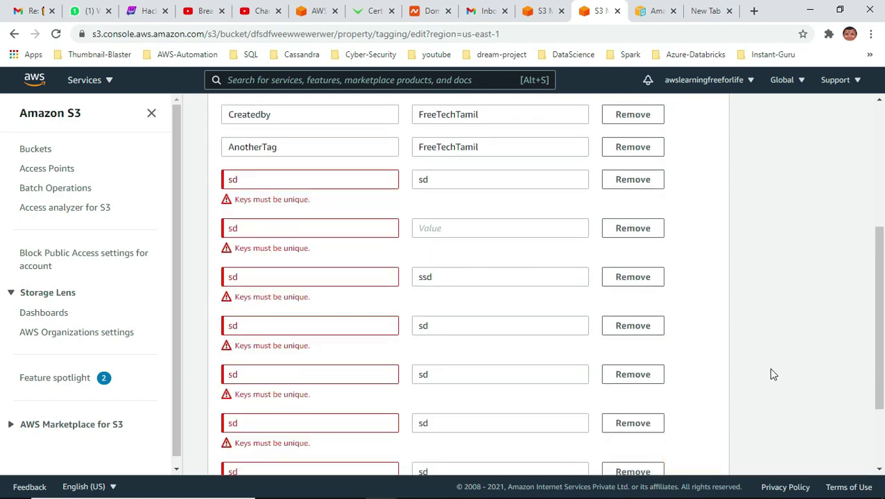
- Make the keys of the first three duplicate sd tags unique by changing them to sd434, sd678 and sd5654
left_click(253, 183)
type("434")
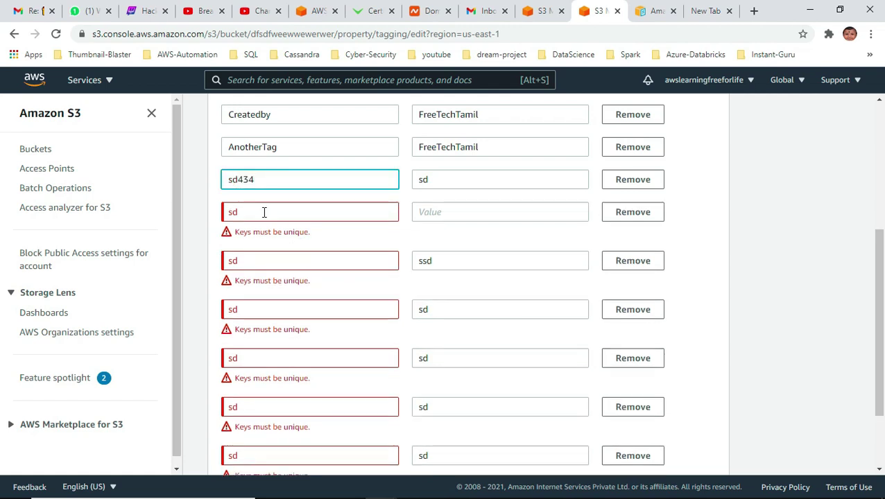
left_click(263, 212)
left_click(351, 260)
type("5654")
left_click(267, 215)
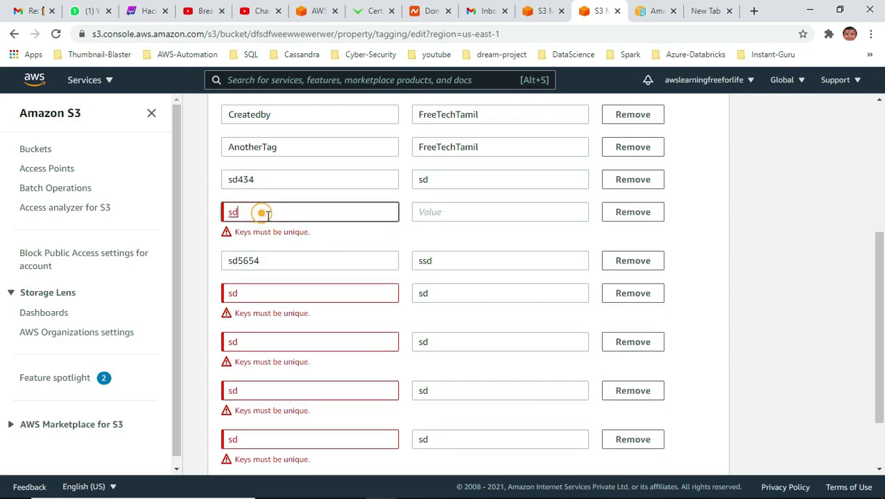
type("678")
- Change the remaining four duplicate sd keys to sd987, sd2323, sd76867 and sd232423, and save the bucket tags
left_click(262, 278)
type("98")
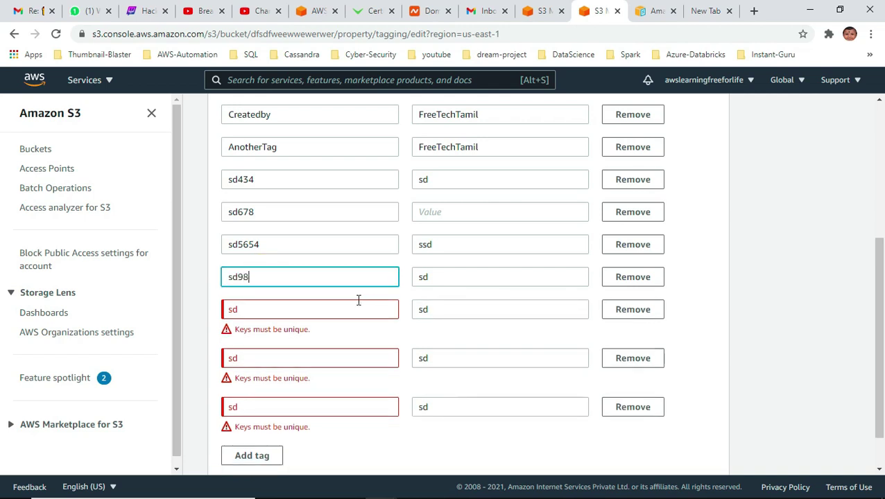
type("7")
left_click(267, 309)
type("2323")
left_click(264, 344)
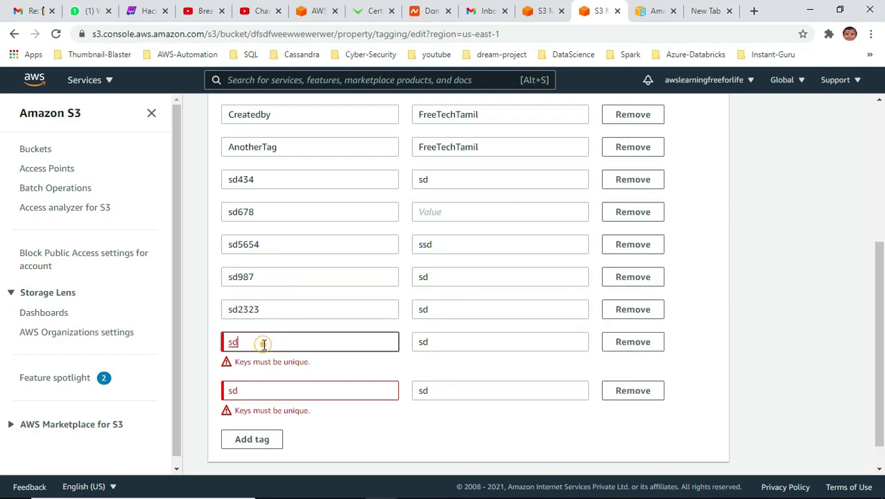
type("76867")
left_click(263, 376)
type("232")
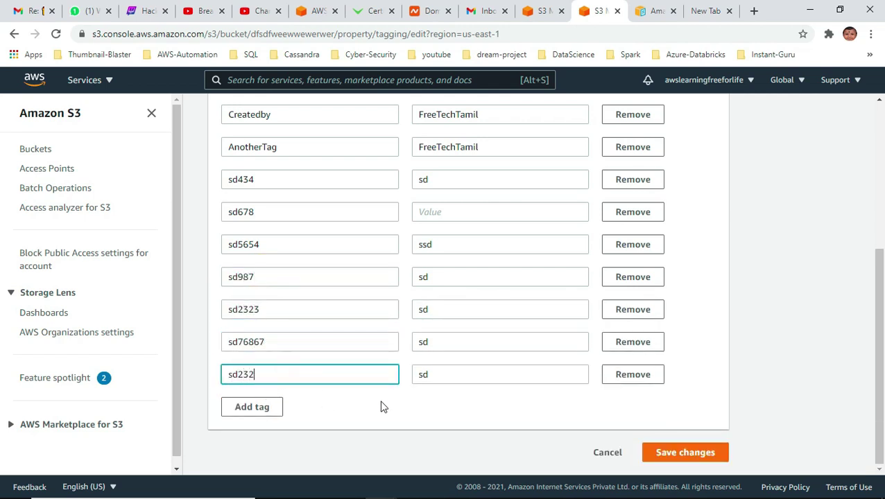
type("423")
left_click(676, 451)
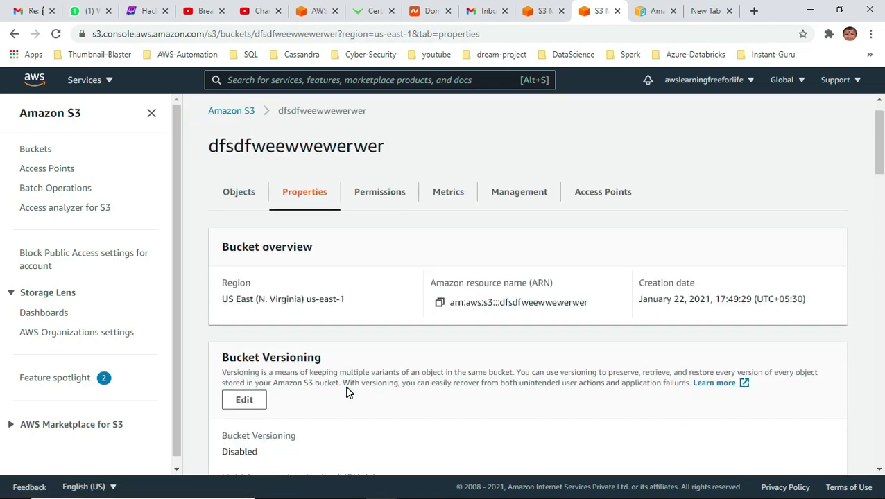
- Review the saved tags and the default encryption settings in the bucket's properties
scroll(349, 393, "down", 2)
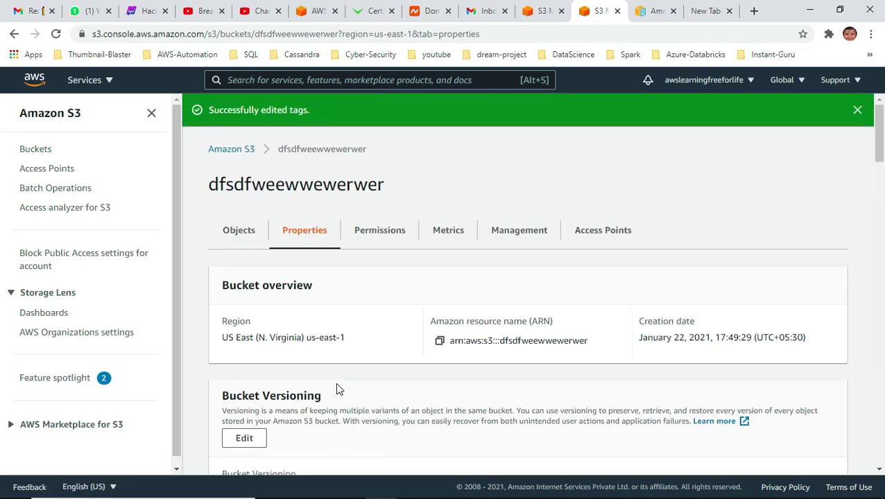
scroll(369, 376, "down", 1)
scroll(369, 379, "down", 6)
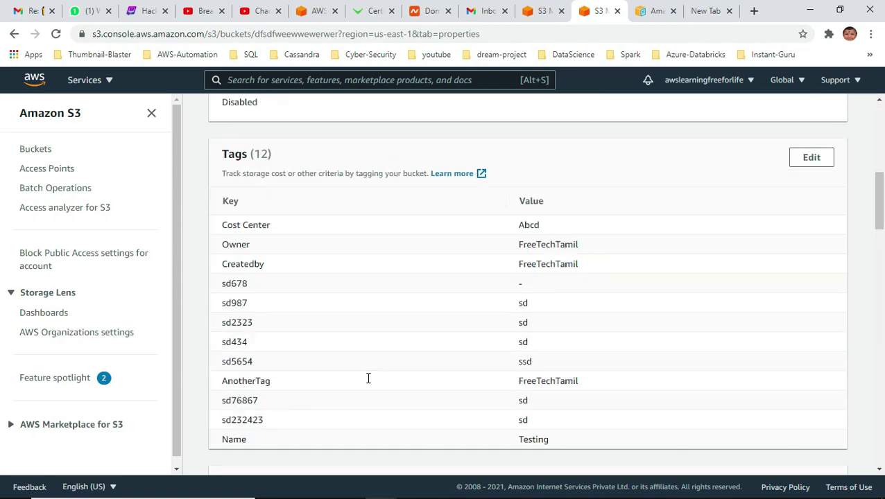
scroll(259, 248, "up", 1)
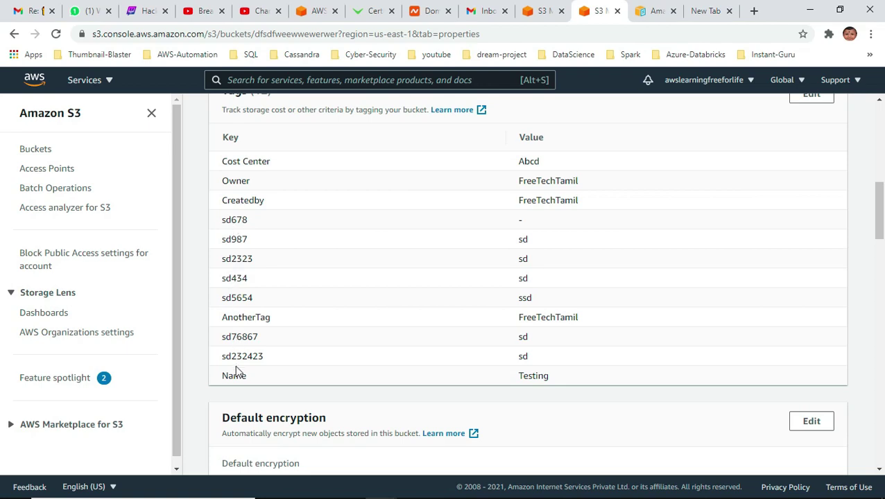
scroll(510, 448, "down", 2)
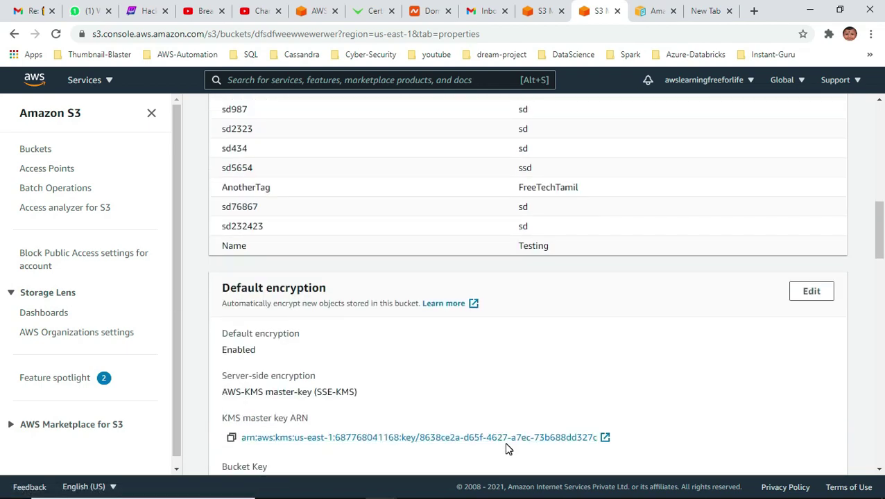
scroll(506, 447, "down", 3)
scroll(504, 447, "up", 3)
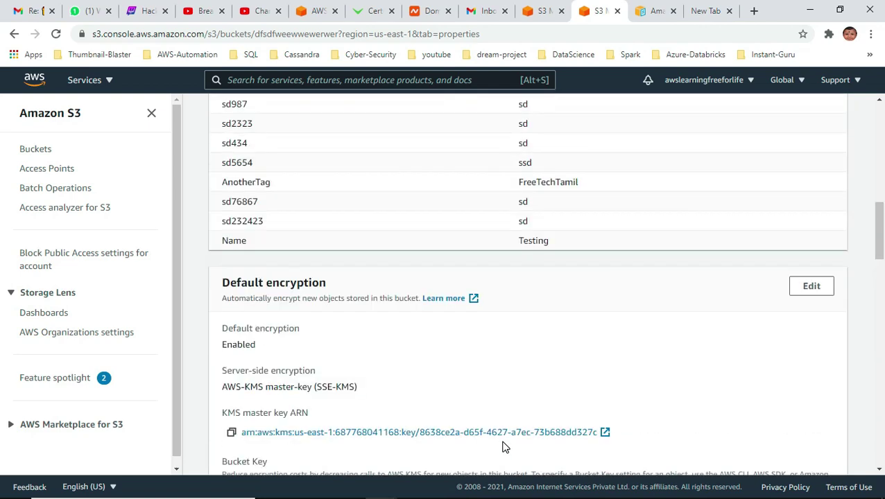
scroll(504, 447, "up", 3)
scroll(484, 326, "up", 4)
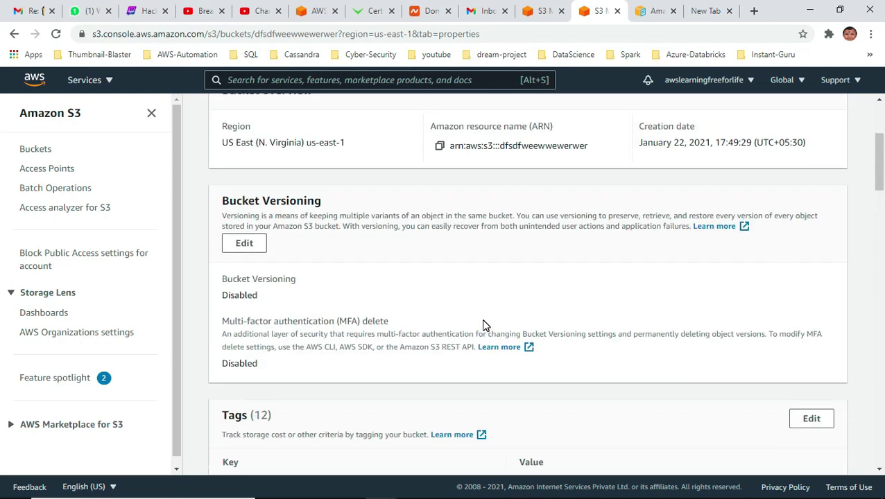
scroll(485, 326, "down", 3)
scroll(722, 357, "down", 1)
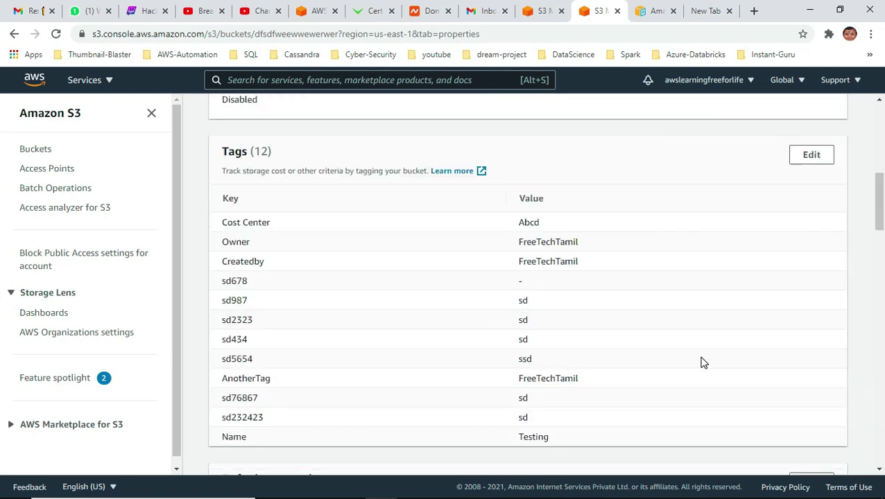
scroll(702, 362, "down", 4)
scroll(703, 363, "up", 4)
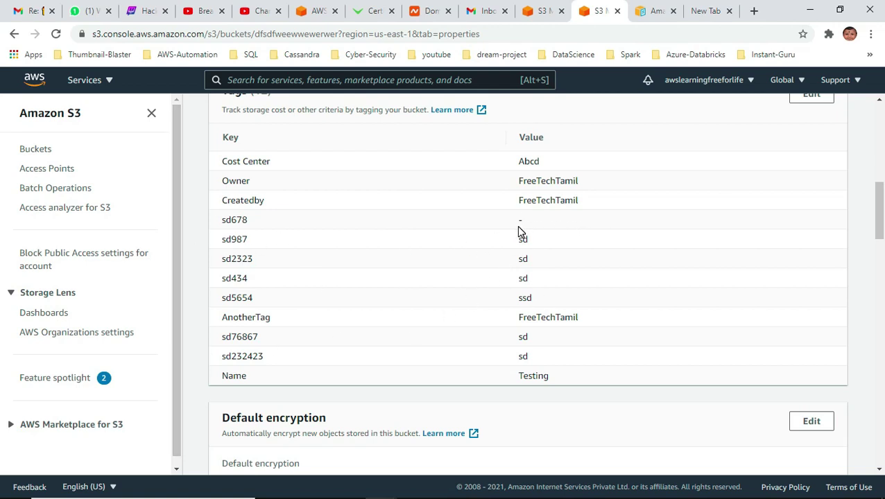
scroll(466, 333, "down", 6)
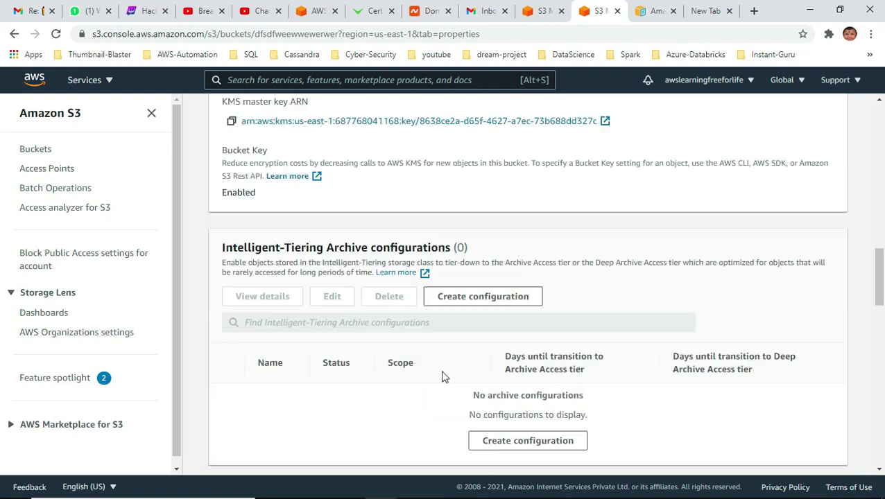
scroll(434, 358, "up", 2)
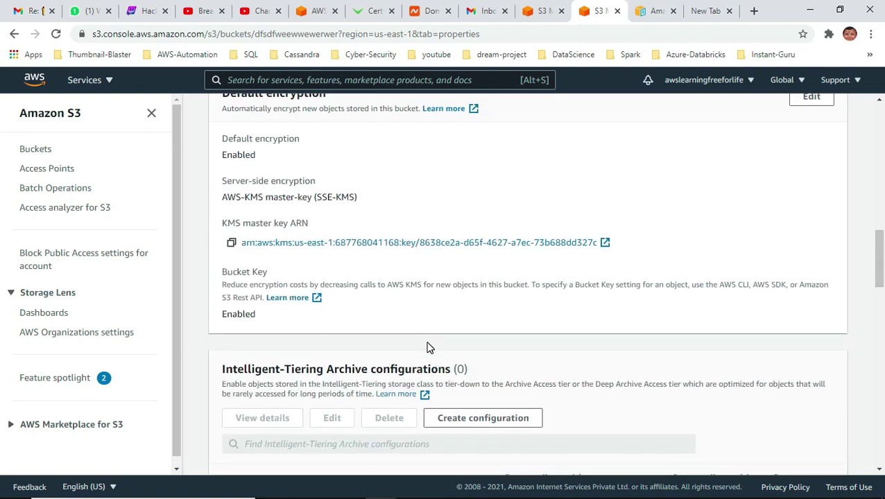
scroll(294, 266, "up", 3)
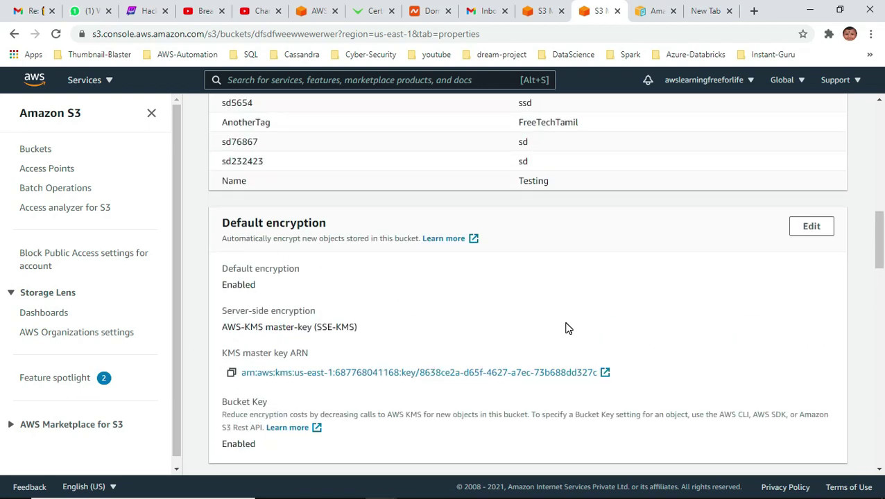
- Start an Intelligent-Tiering Archive configuration named test that applies to all objects in the bucket
scroll(566, 327, "down", 3)
scroll(567, 326, "down", 2)
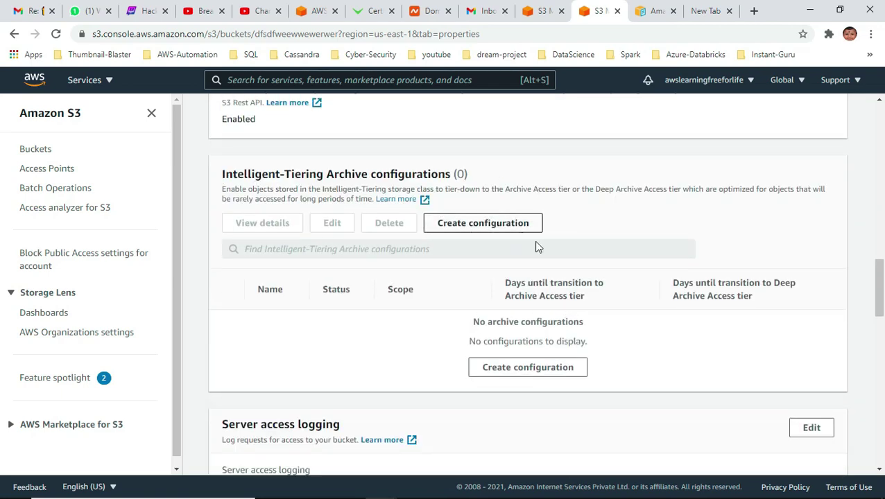
left_click(491, 234)
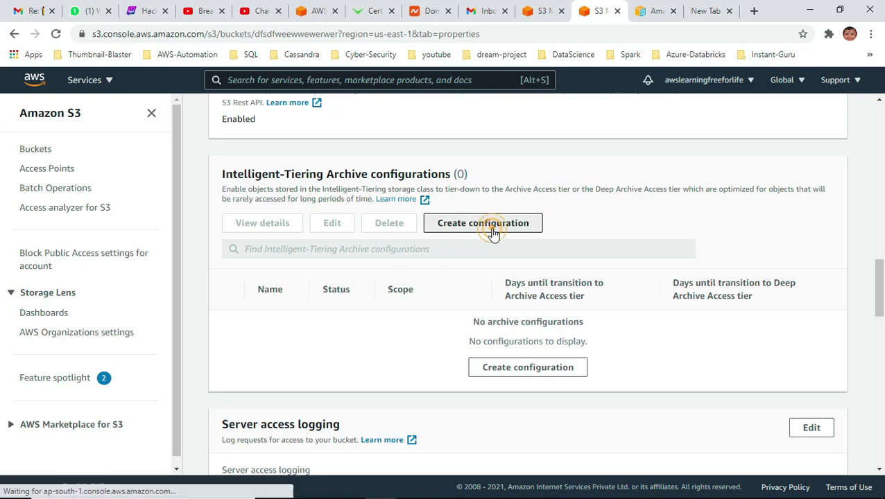
left_click(108, 262)
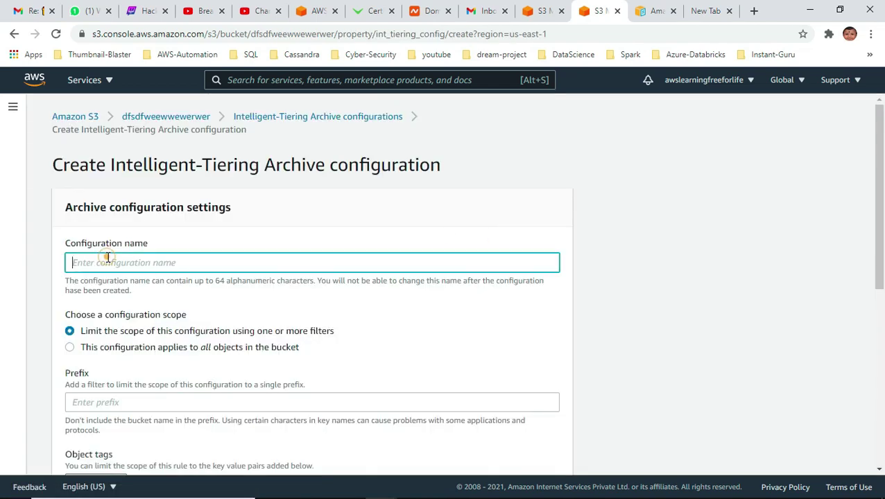
type("test")
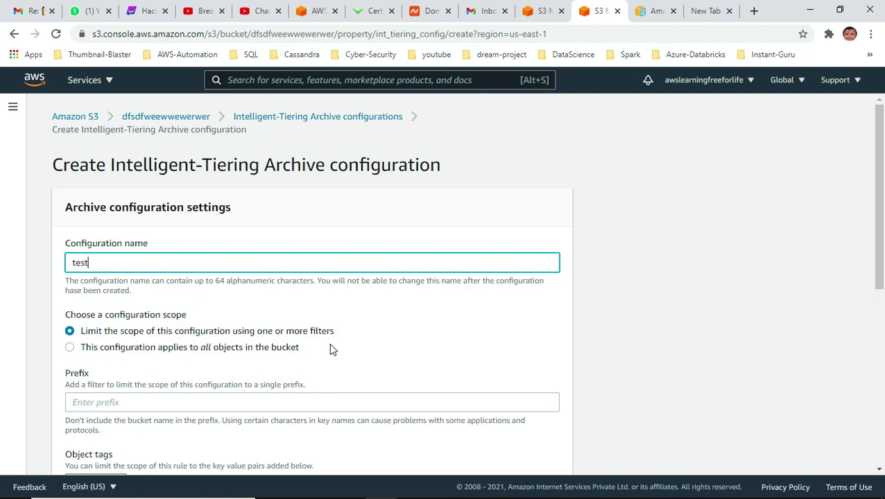
scroll(357, 350, "down", 1)
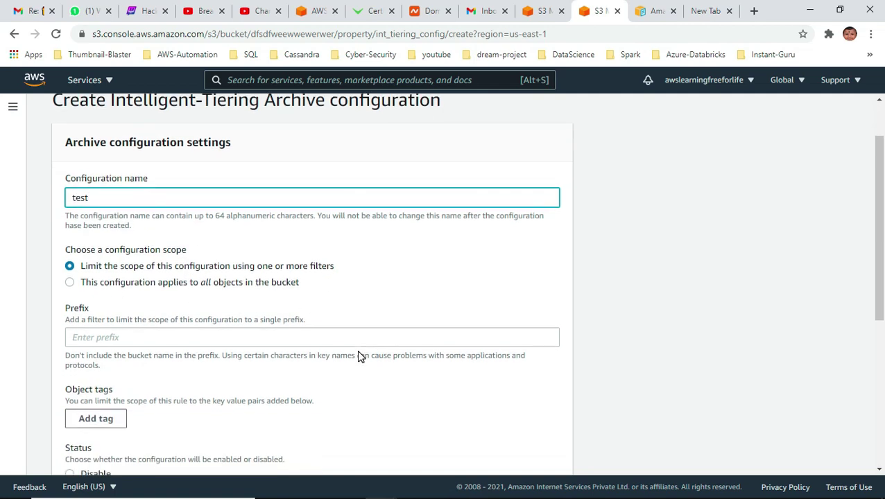
left_click(70, 284)
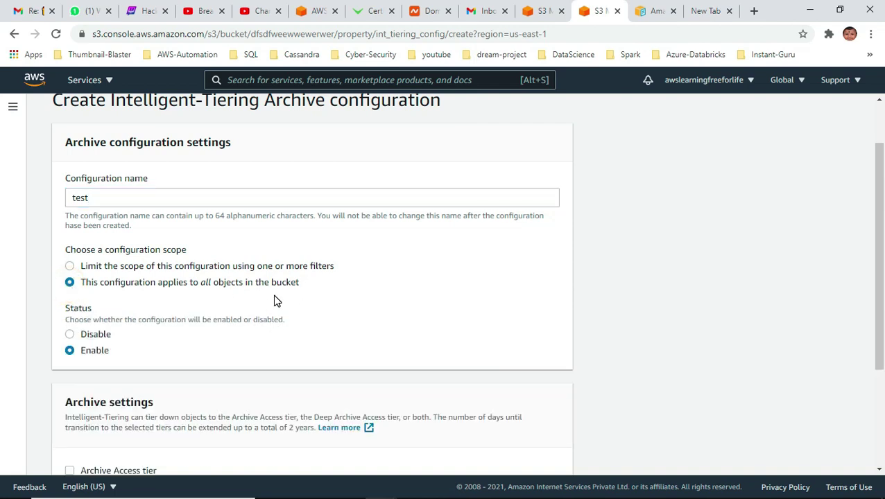
- Enable the Archive Access tier and set the days until transition to it to 90
scroll(310, 357, "down", 3)
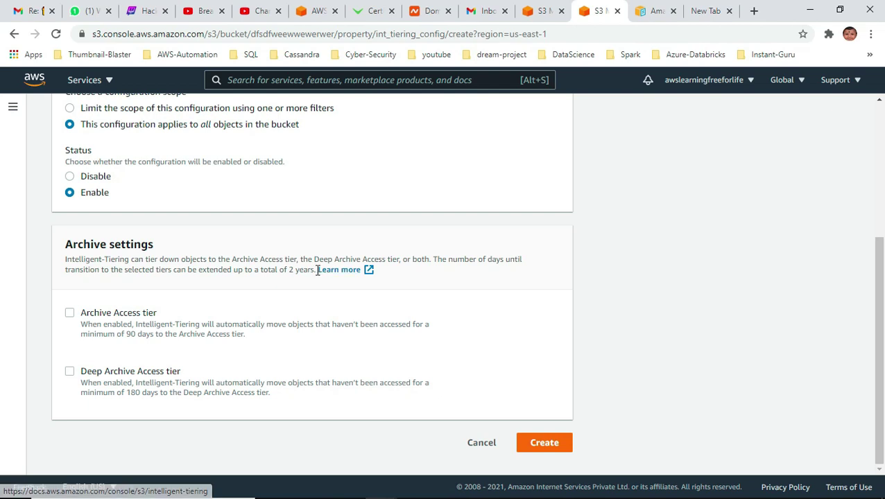
left_click_drag(315, 270, 54, 268)
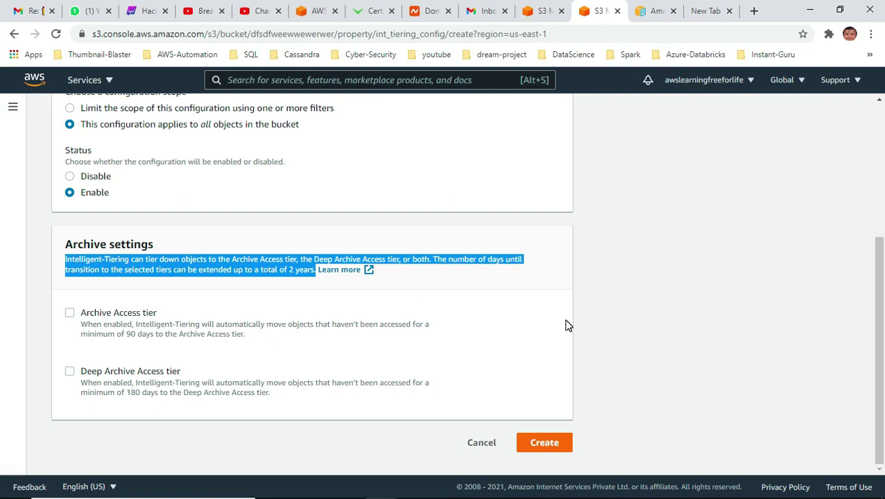
left_click(70, 315)
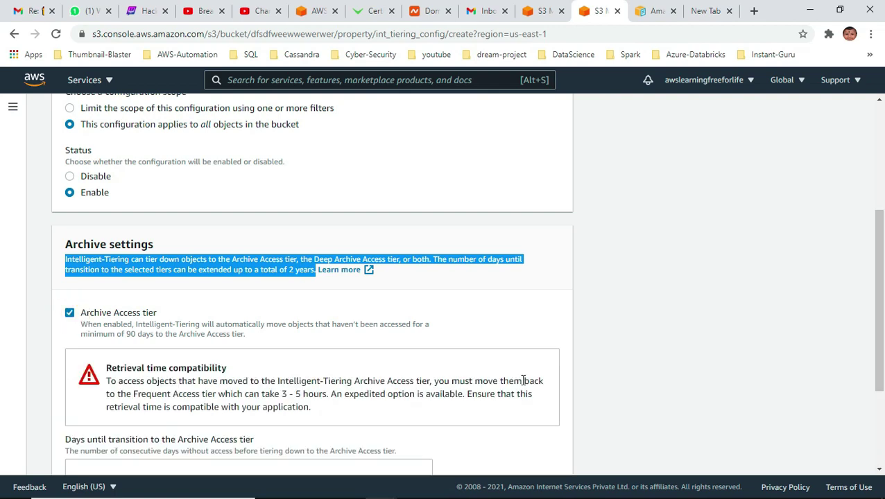
scroll(522, 361, "down", 2)
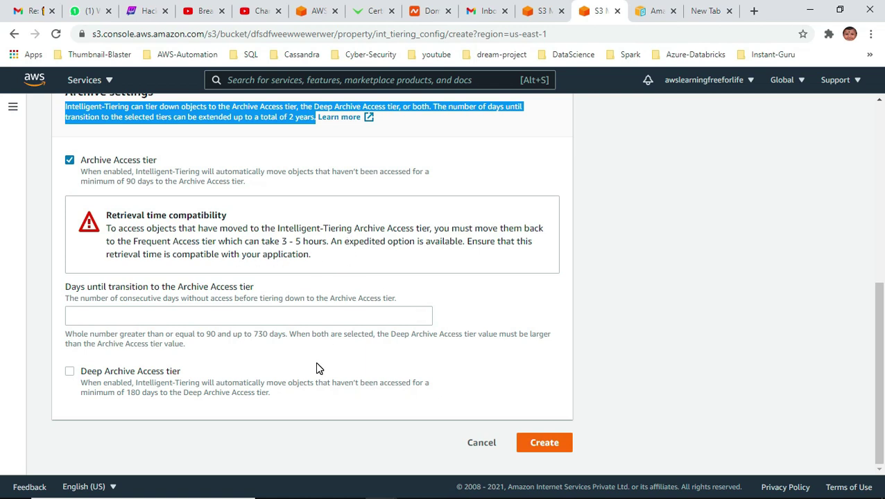
left_click(126, 313)
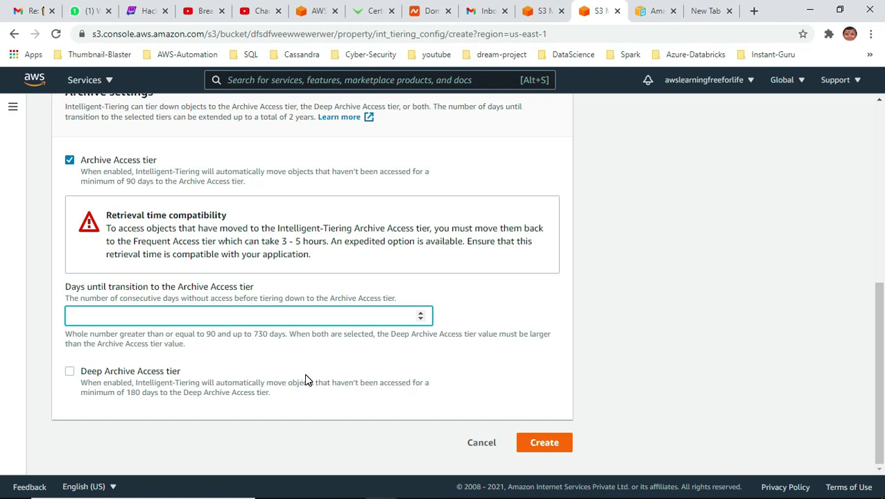
type("90")
- Enable the Deep Archive Access tier with transition after 180 days, and create the archive configuration
left_click(257, 371)
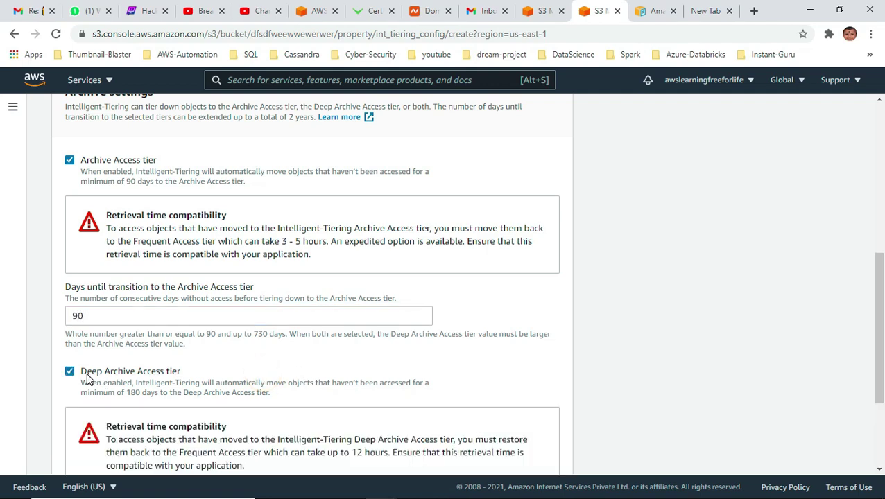
scroll(276, 380, "down", 3)
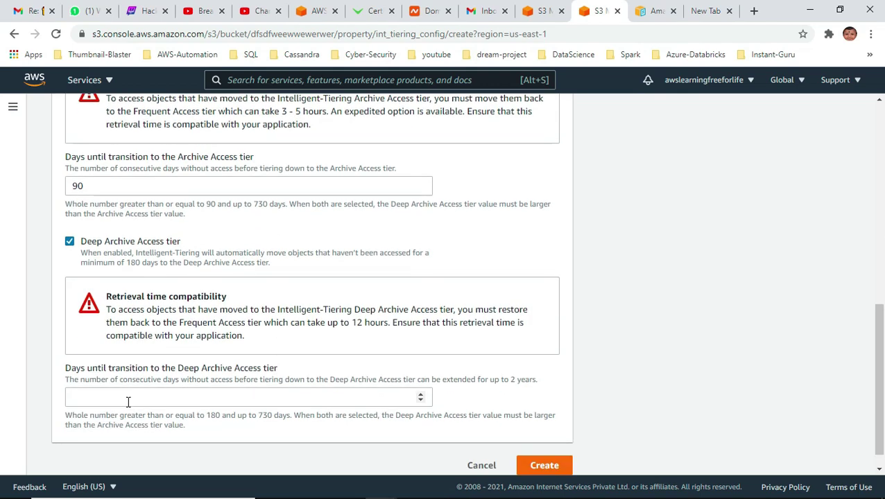
left_click(190, 394)
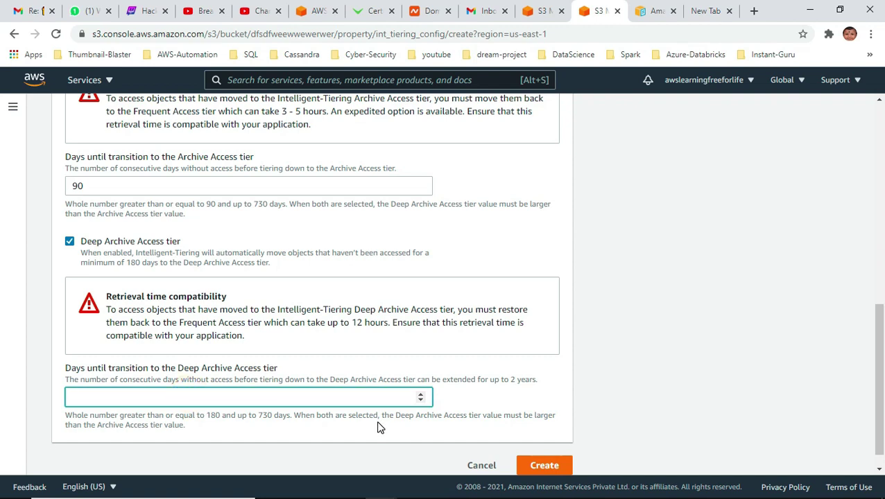
type("180")
left_click(636, 391)
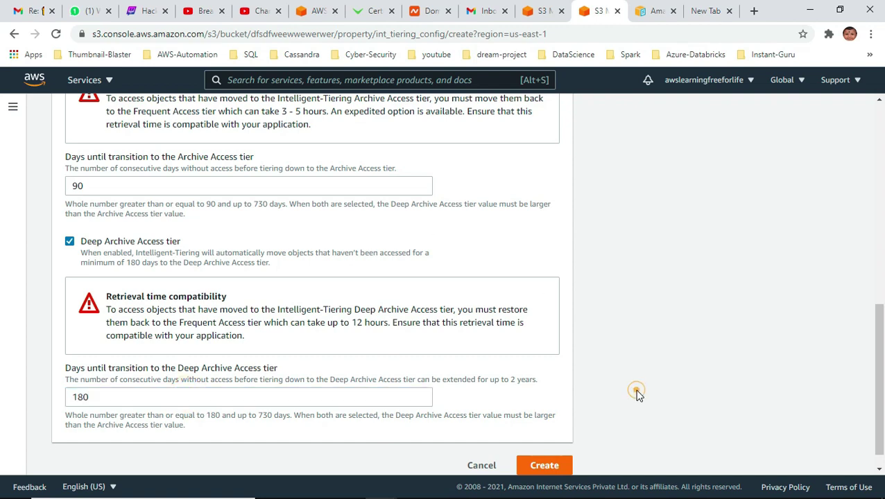
left_click(547, 466)
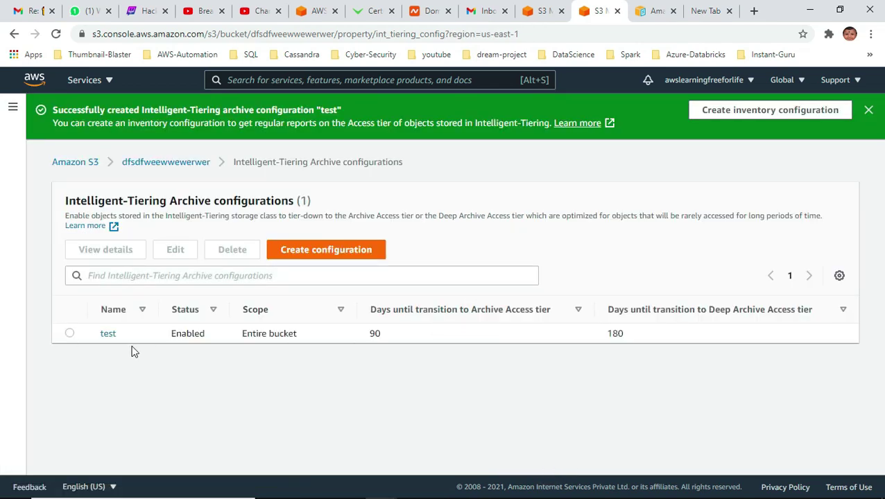
- Select the test archive configuration in the list, and return to the bucket's own page
left_click(70, 334)
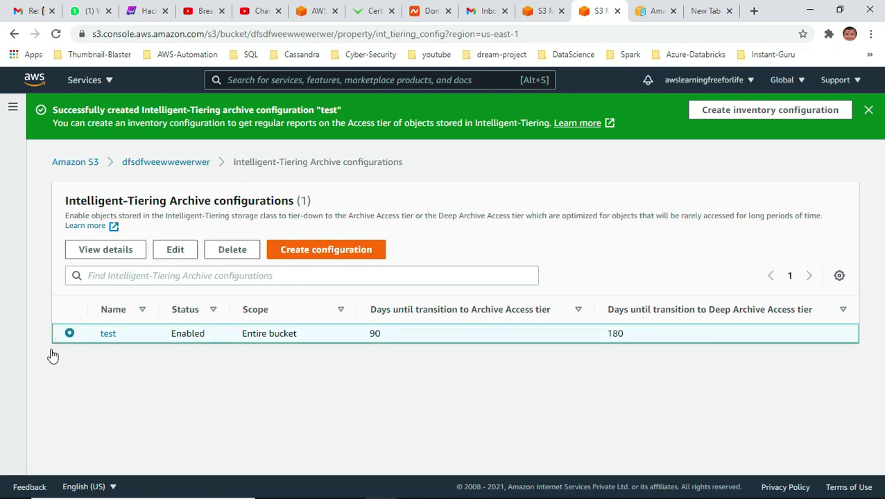
left_click(185, 167)
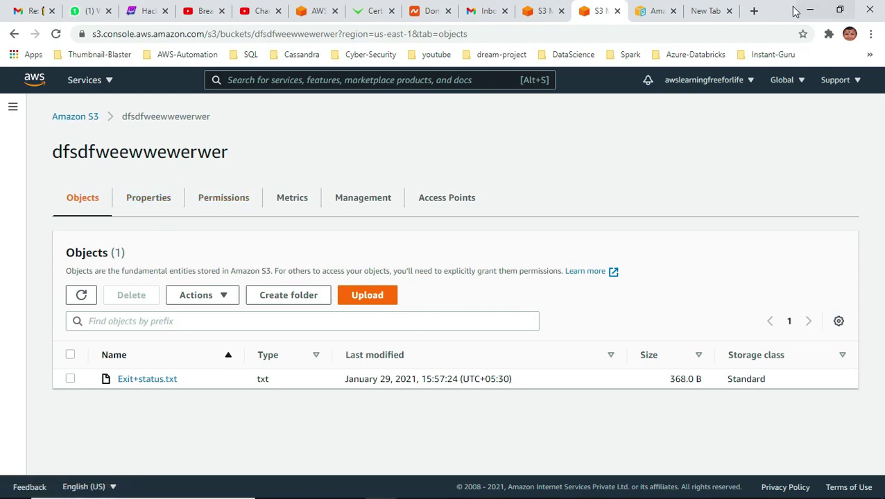
- Empty the dfsdfweewwewerwer bucket from the bucket list, confirming with the text "permanently delete", and exit the status page
left_click(76, 116)
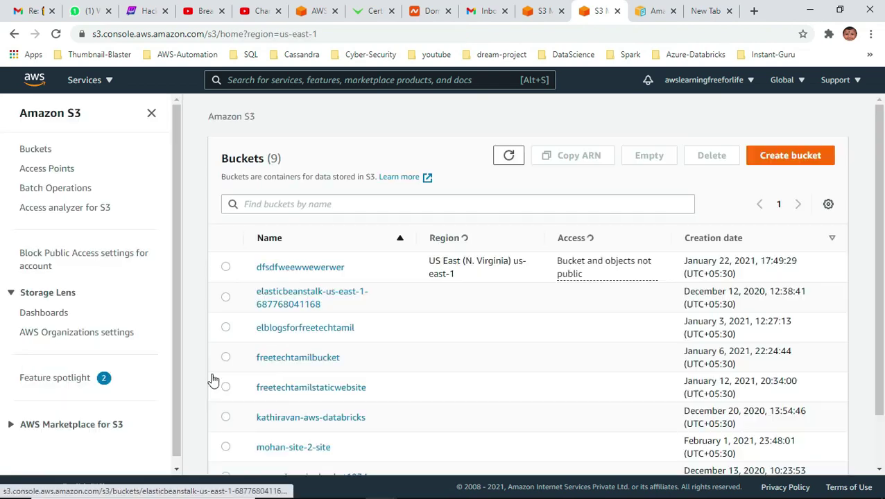
left_click(225, 267)
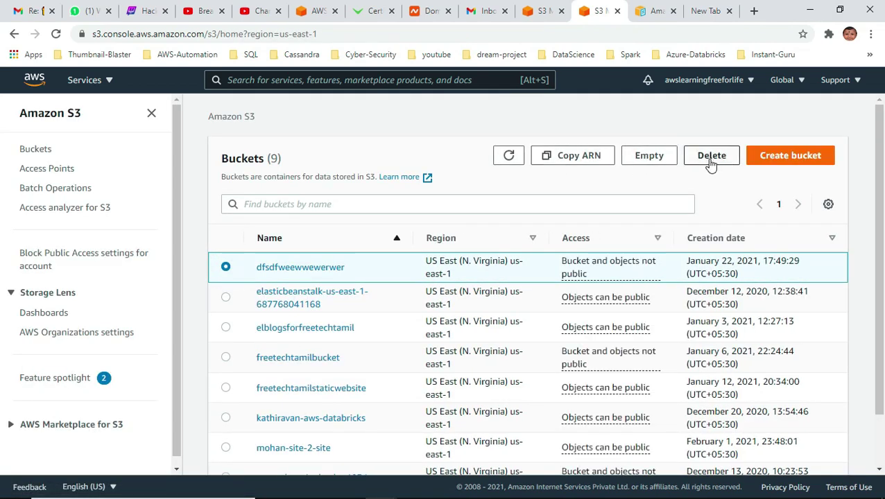
left_click(657, 157)
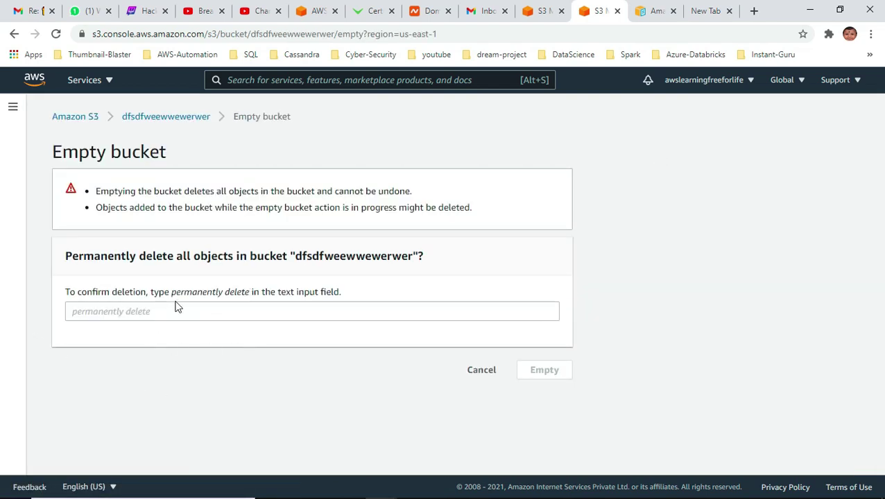
left_click_drag(172, 292, 250, 295)
key("ctrl+c")
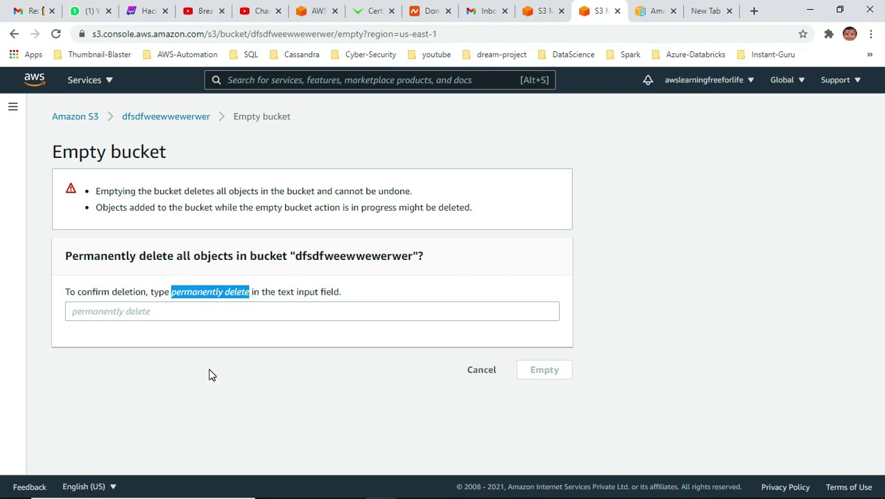
left_click(123, 311)
key("ctrl+v")
left_click(543, 368)
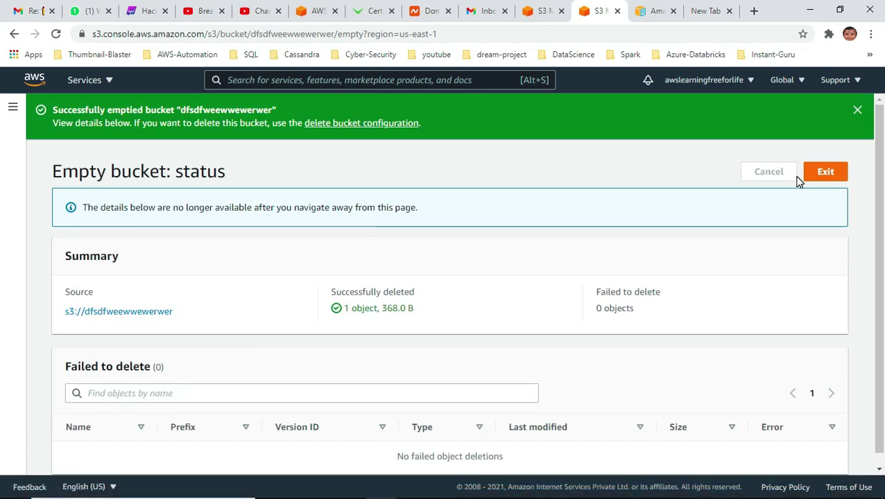
left_click(827, 172)
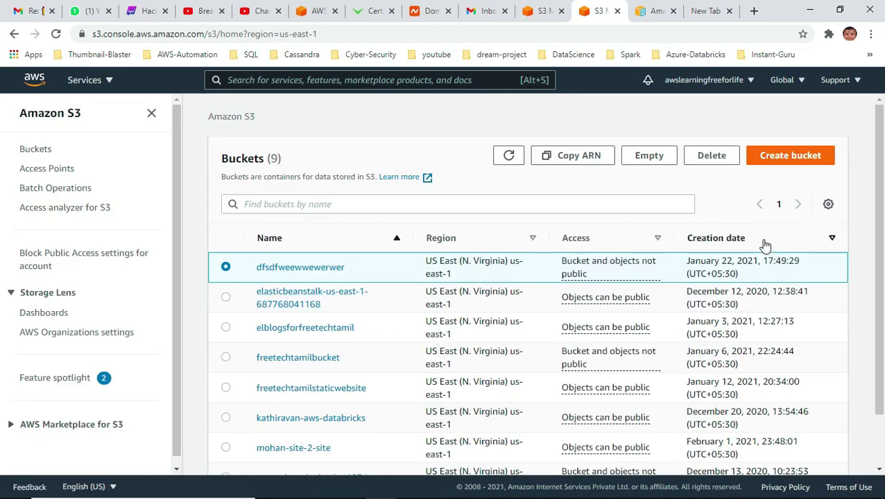
- Delete the emptied dfsdfweewwewerwer bucket, confirming the deletion with its bucket name
left_click(708, 160)
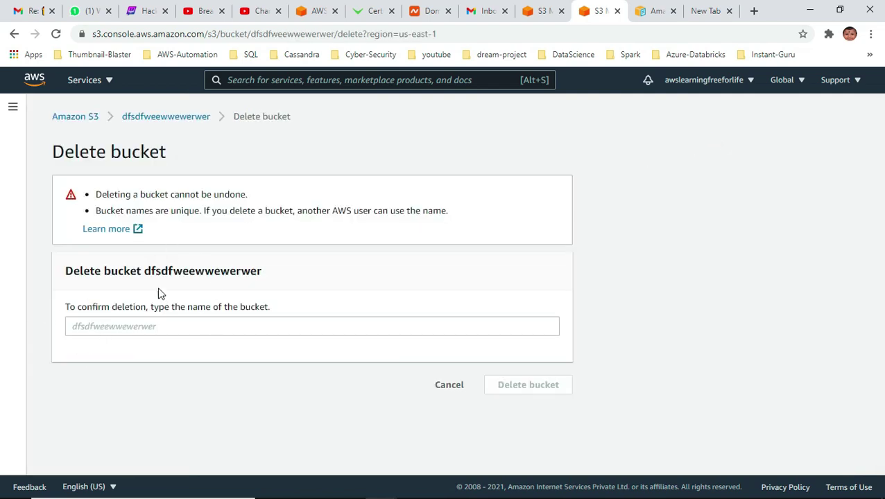
double_click(145, 271)
key("ctrl+c")
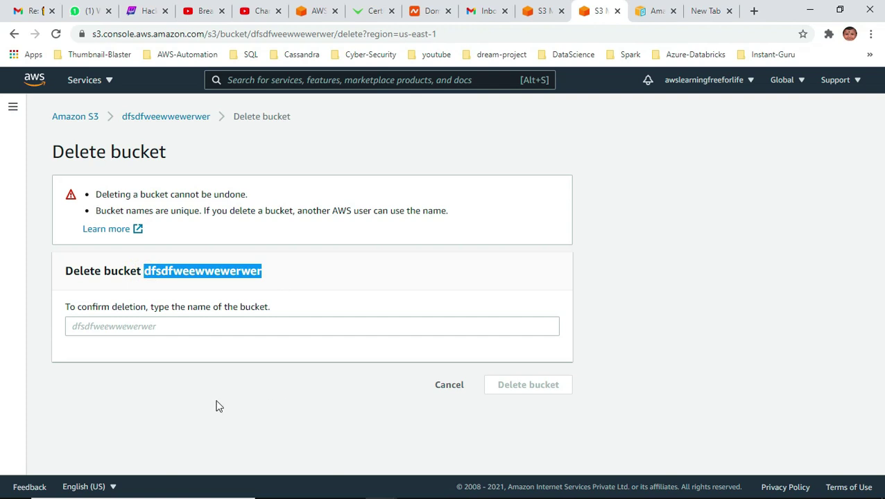
left_click(135, 331)
key("ctrl+v")
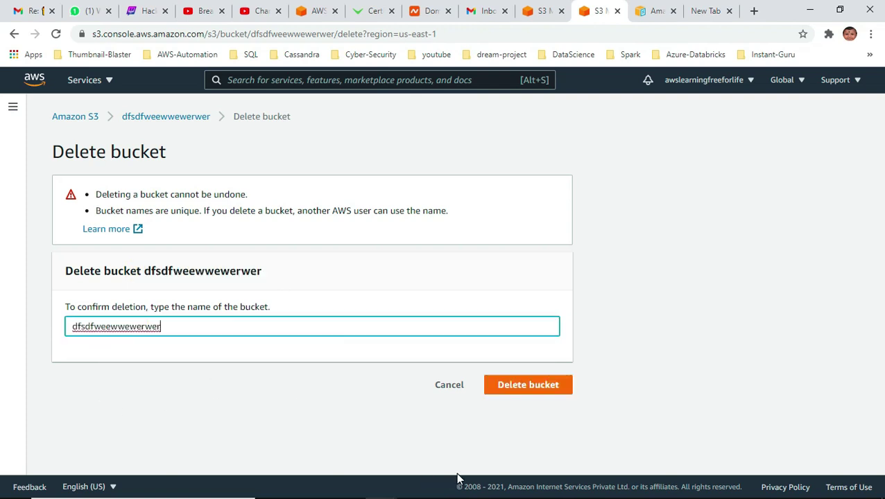
left_click(516, 390)
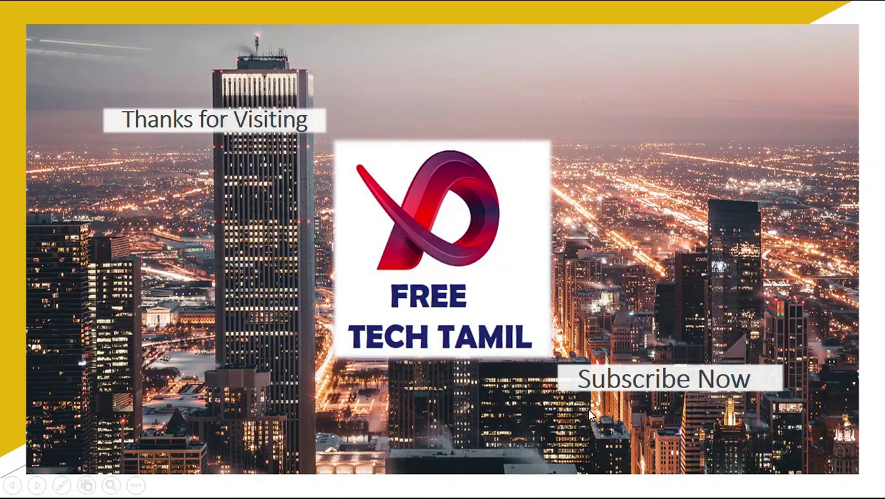